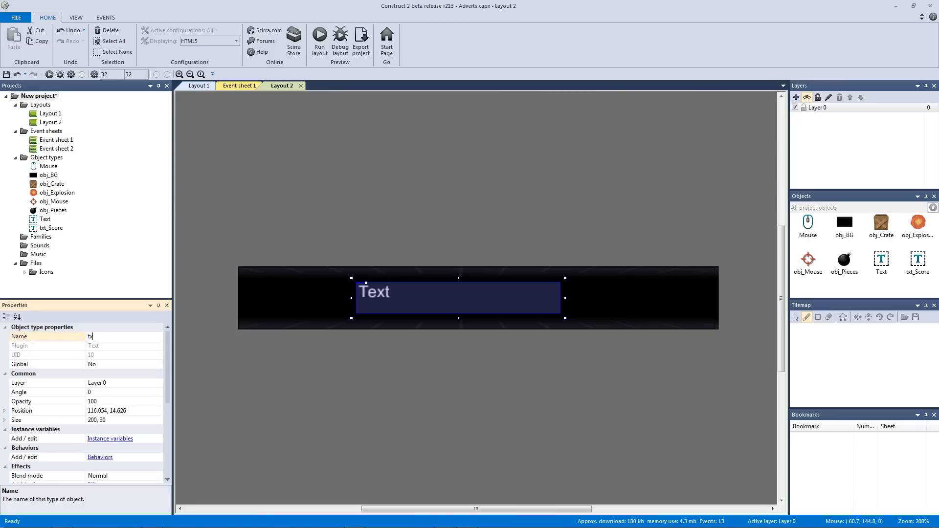
Rename the banner's text object to txt_Adverts and set its font size to 24.
text(erts)
key(Return)
scroll(163, 365, down, 5)
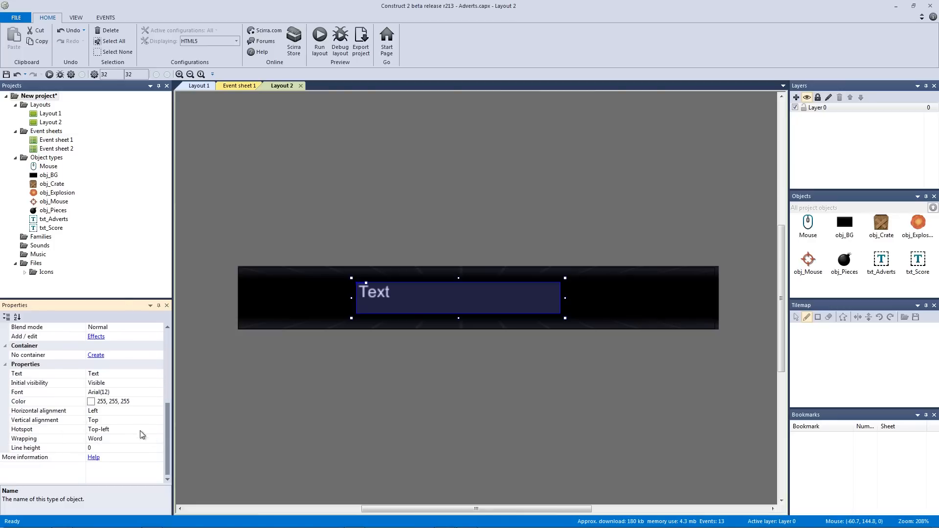
click(152, 394)
click(158, 393)
click(518, 243)
click(520, 250)
click(515, 256)
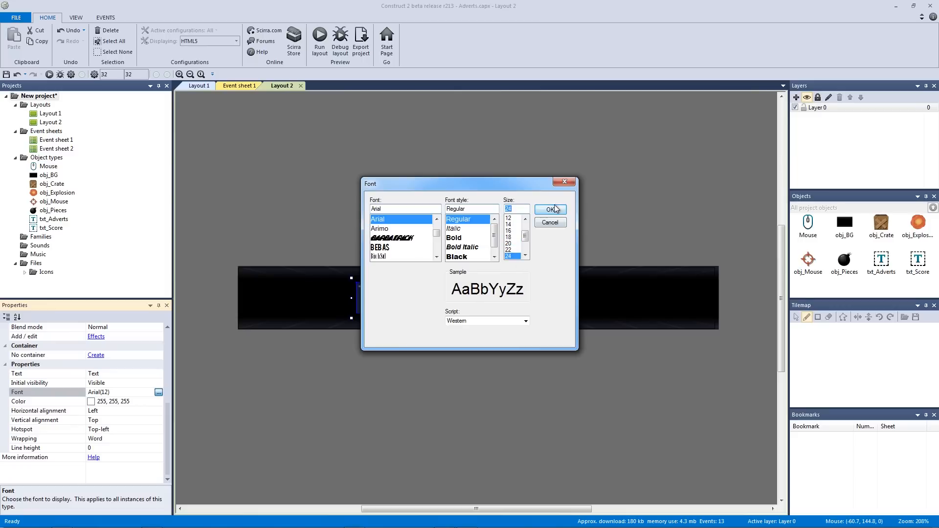
click(551, 209)
Enter "Click here for ame!" as the text and enlarge its box to fit, placing it centrally on the banner.
drag(567, 318, 604, 333)
drag(532, 322, 524, 317)
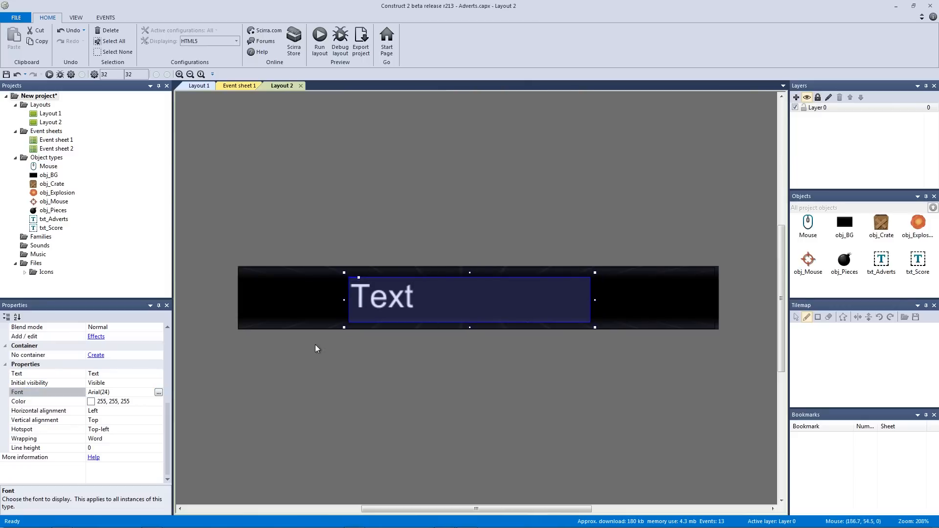
click(93, 374)
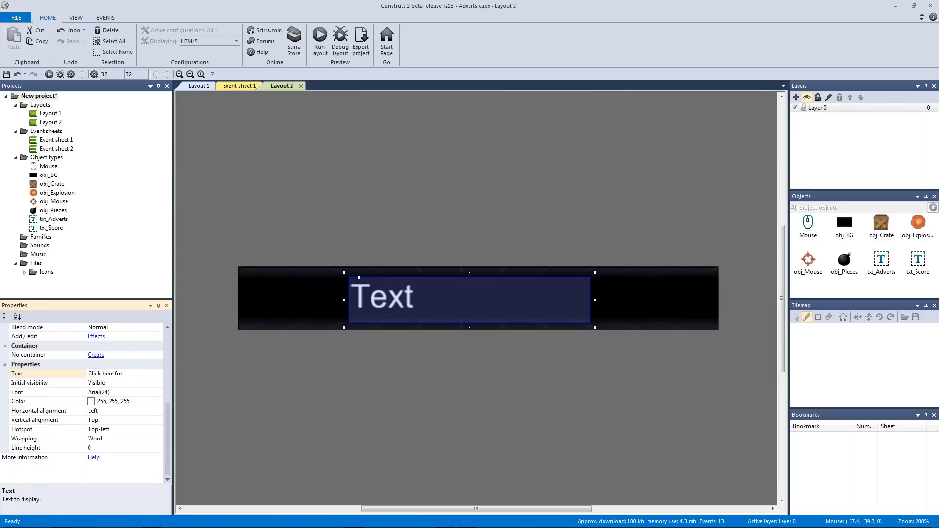
key(Return)
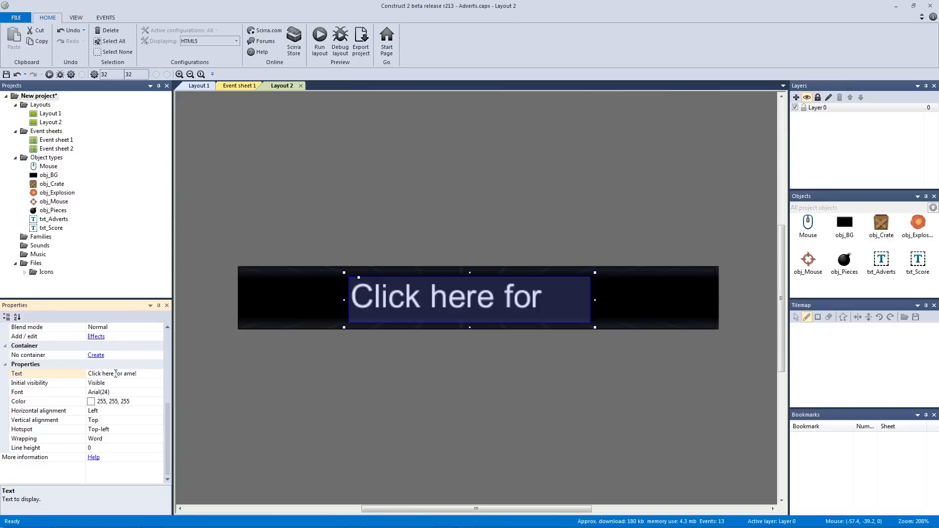
click(591, 298)
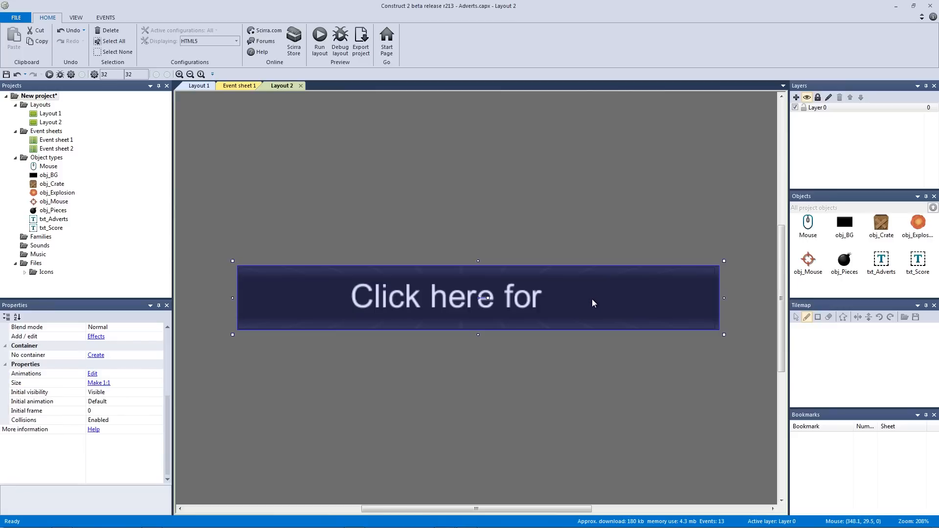
drag(595, 300, 673, 300)
drag(552, 301, 524, 300)
Correct the text to read "Click here for money!" and nudge it slightly to the right on the banner.
click(132, 375)
click(146, 374)
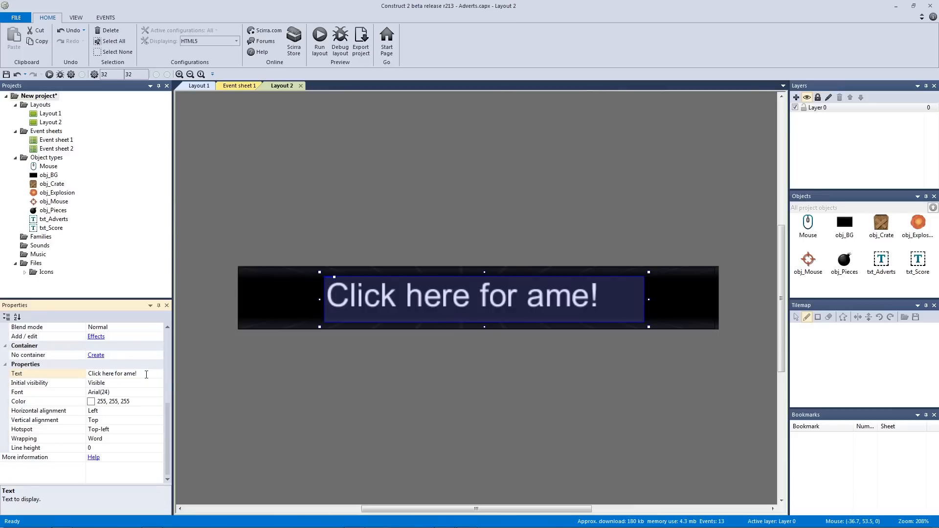
key(BackSpace)
key(BackSpace)
key(BackSpace)
key(BackSpace)
text(money!)
key(Return)
click(422, 340)
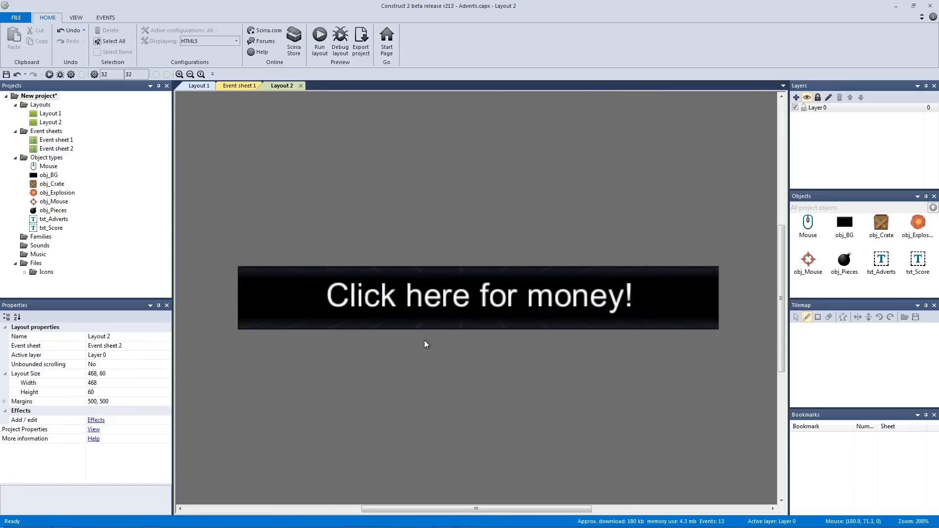
drag(422, 305, 427, 305)
click(430, 345)
Place two obj_Crate instances on the banner, one on each side of the text and close to it.
drag(883, 234, 269, 294)
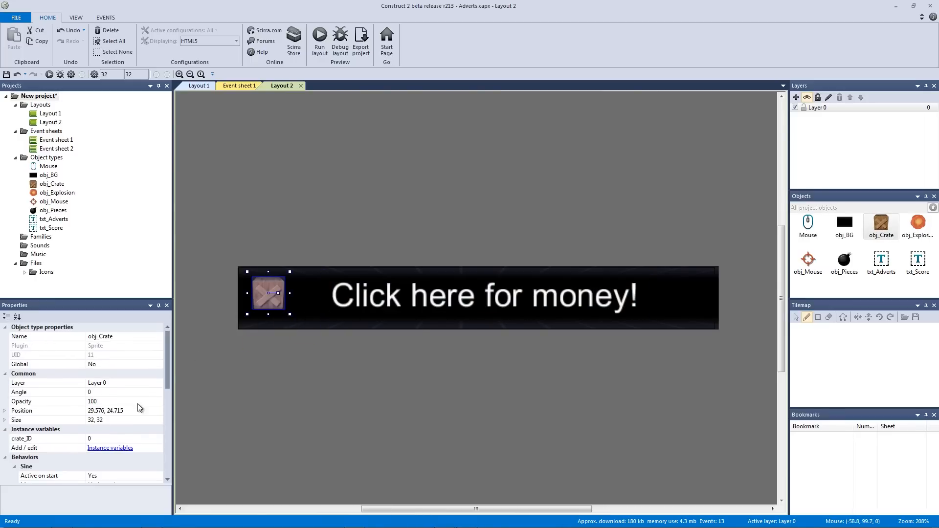
drag(875, 237, 681, 304)
click(411, 384)
drag(268, 294, 308, 295)
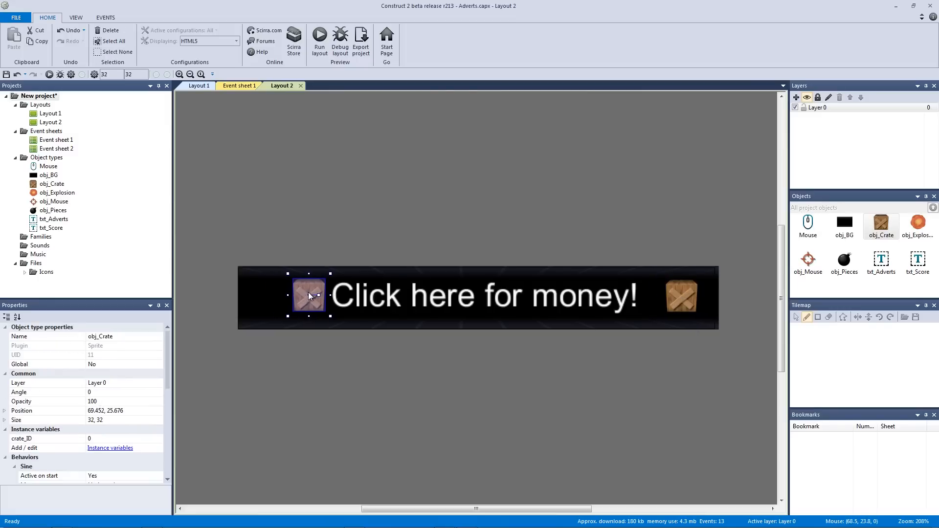
drag(679, 292, 663, 290)
Run Layout 2 in the browser to check the banner's appearance, and close the preview.
click(606, 359)
key(F5)
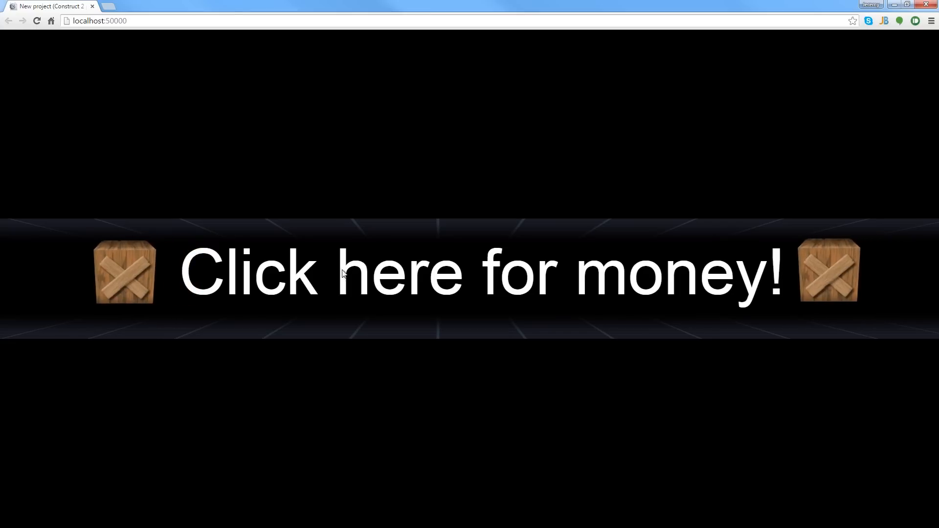
click(923, 5)
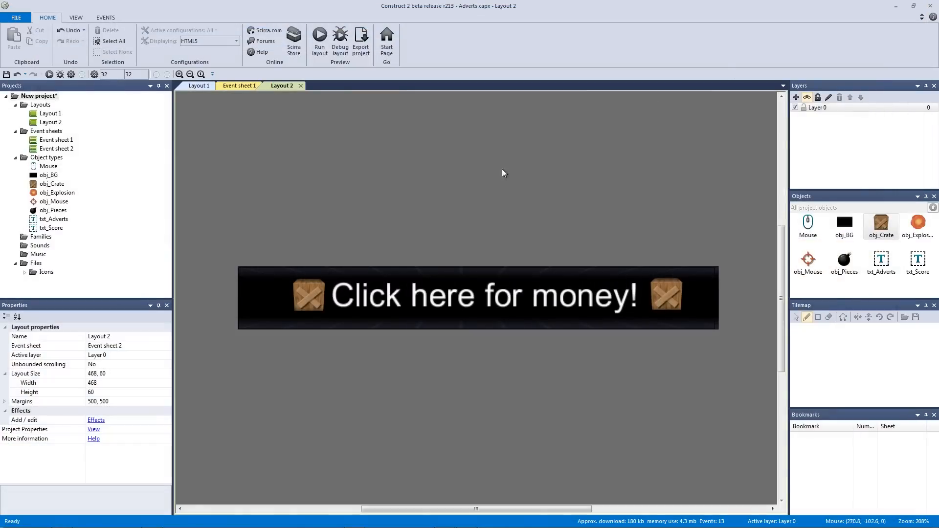
Insert a new Sprite object with an empty image canvas 468 pixels wide.
double_click(322, 216)
double_click(436, 222)
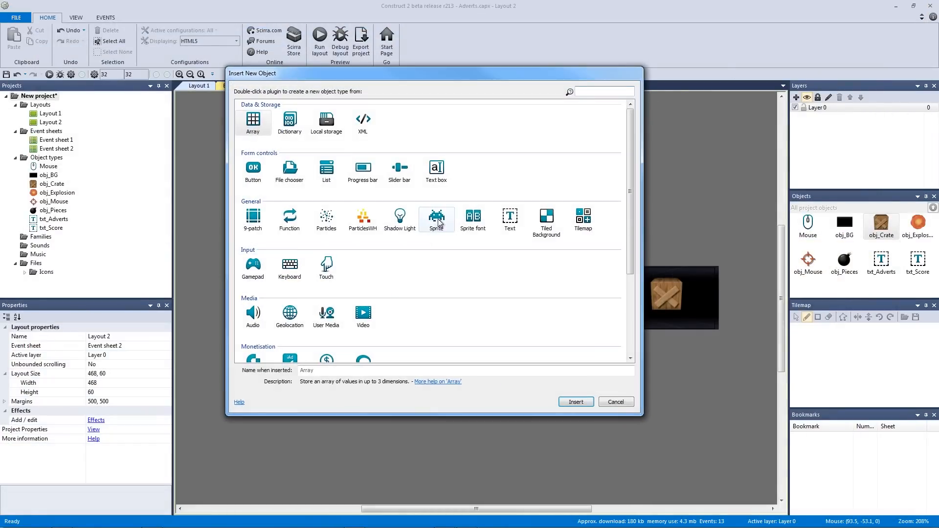
click(414, 220)
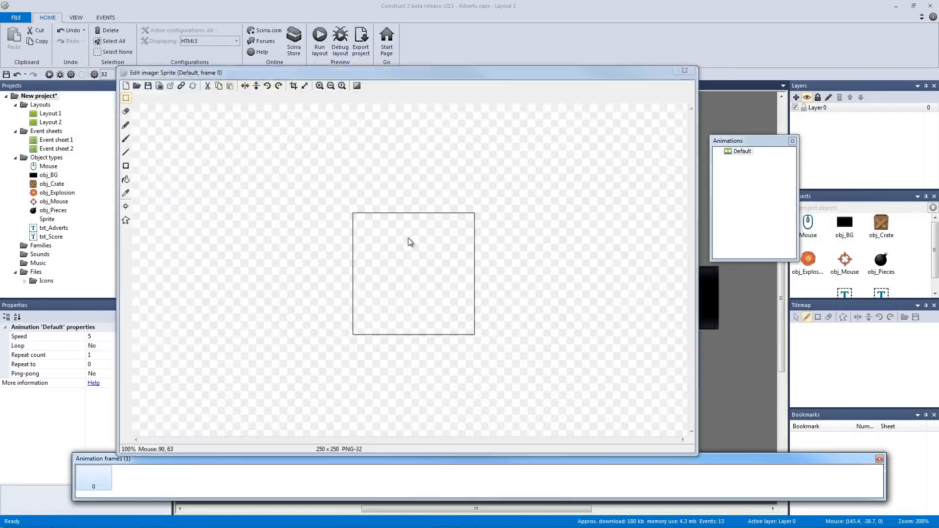
click(303, 85)
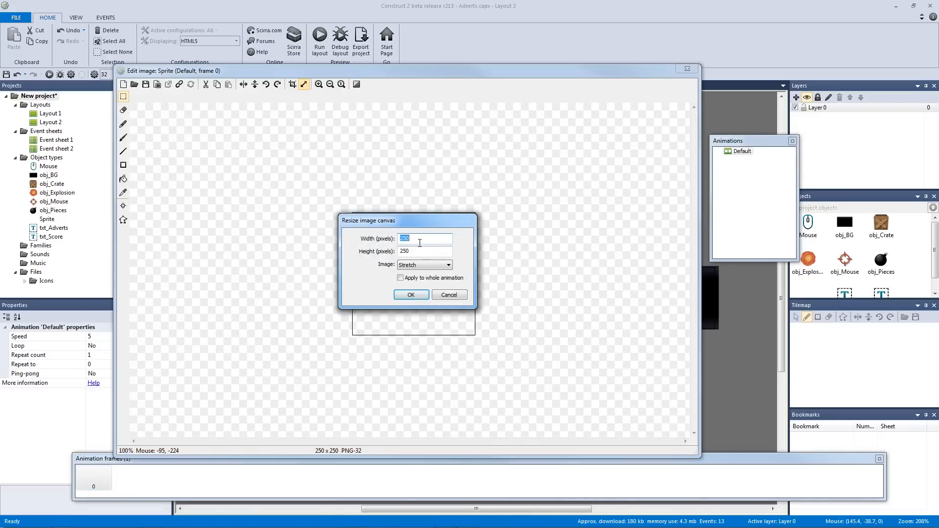
key(Return)
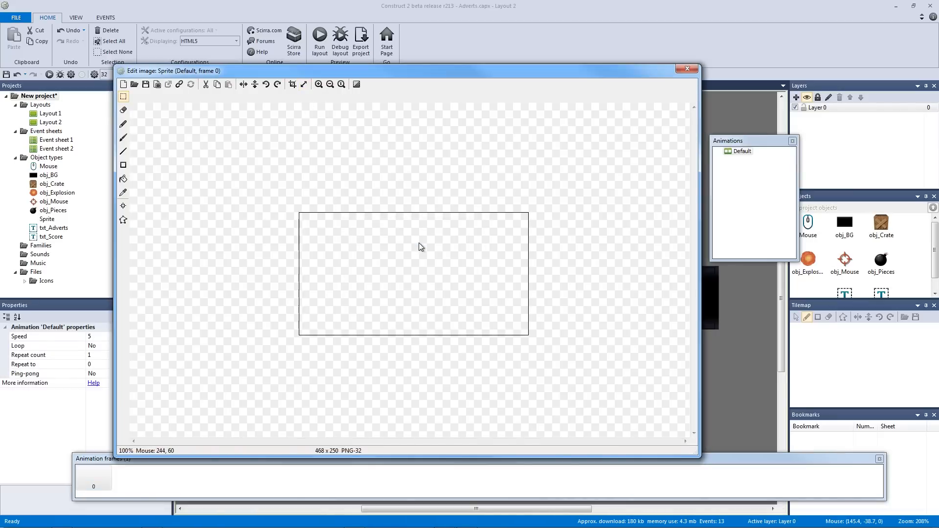
click(688, 69)
Position the empty sprite over the banner and resize it to about 500 x 162 so it extends past all edges.
drag(426, 216, 492, 292)
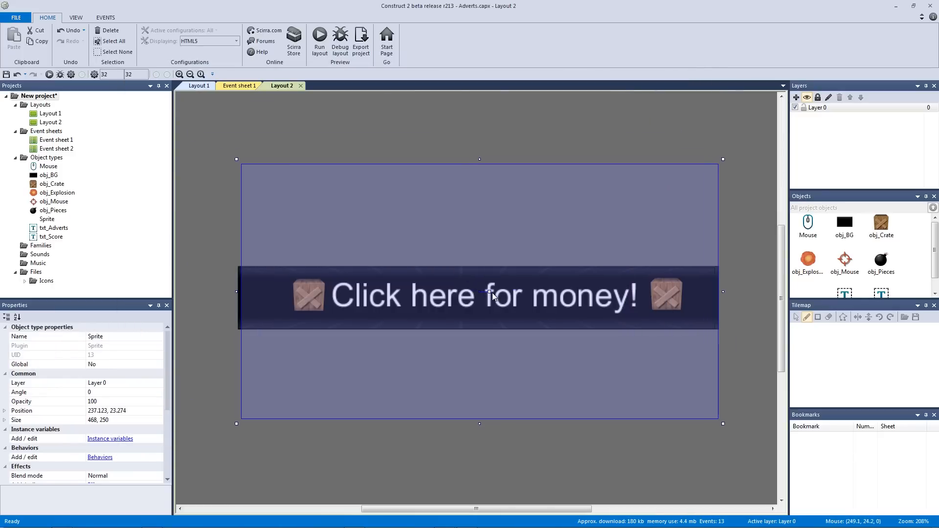
drag(241, 166, 225, 209)
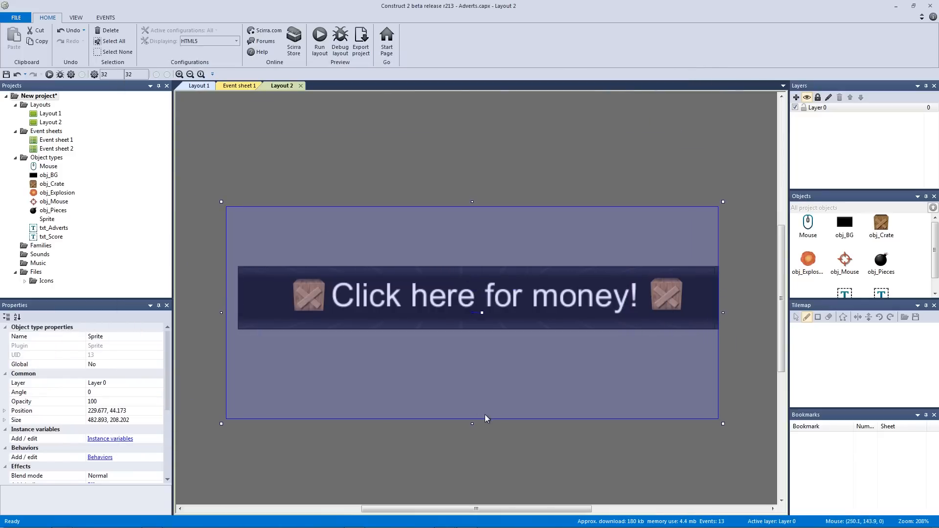
drag(472, 424, 472, 376)
drag(724, 290, 741, 289)
Rename the empty sprite covering the banner to obj_Goto.
click(122, 337)
text(o)
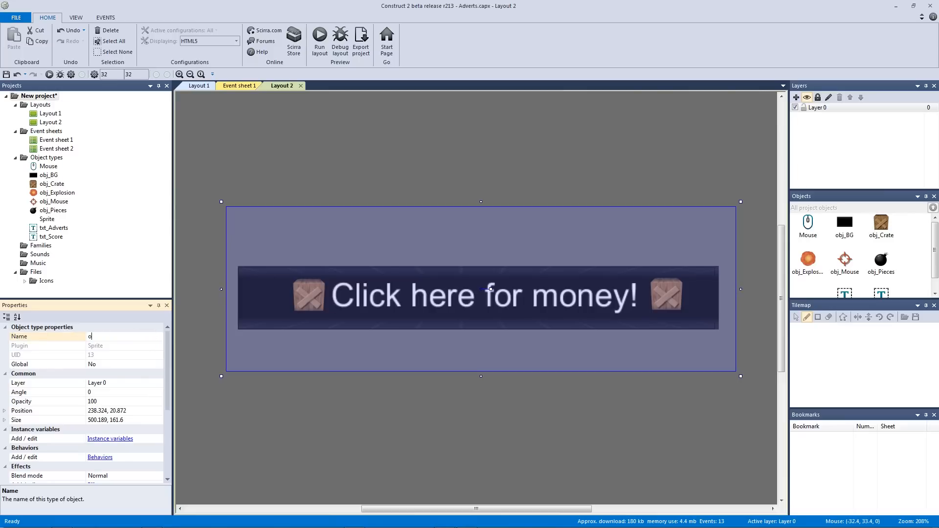
text(bj_Goto)
key(Return)
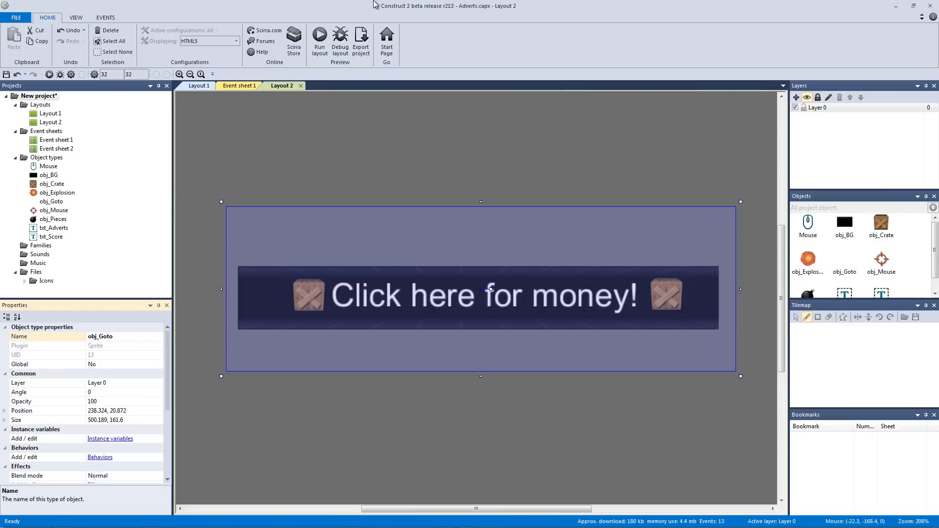
Add an event in Event sheet 2 with the Mouse condition On object clicked, for a left click on obj_Goto.
click(295, 123)
double_click(68, 149)
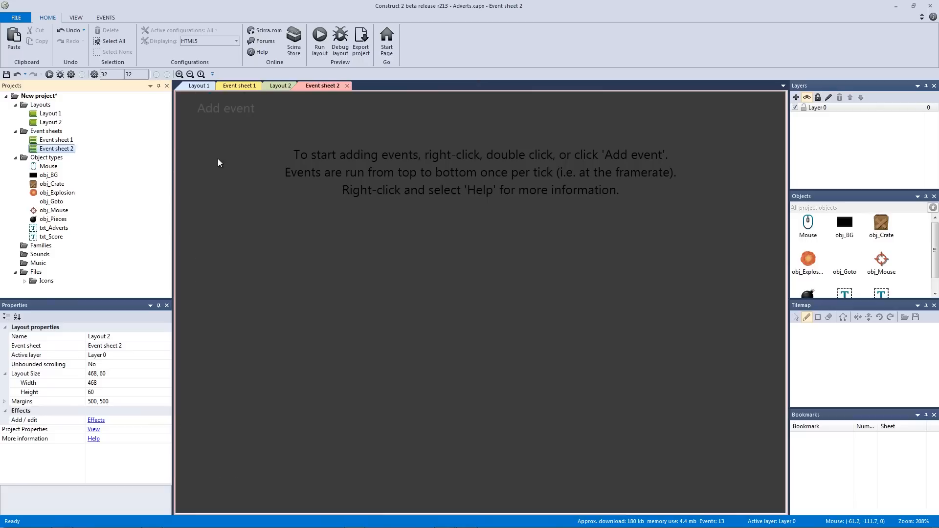
click(241, 117)
double_click(458, 152)
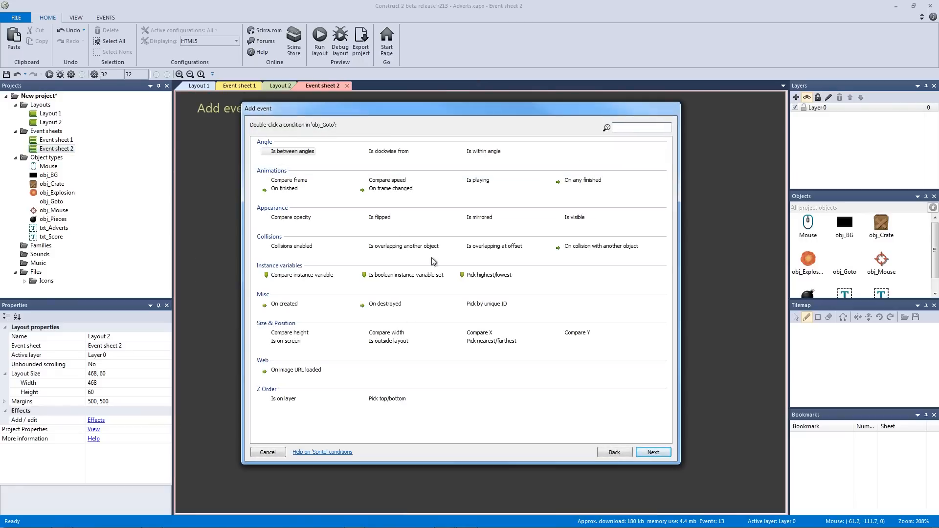
click(614, 452)
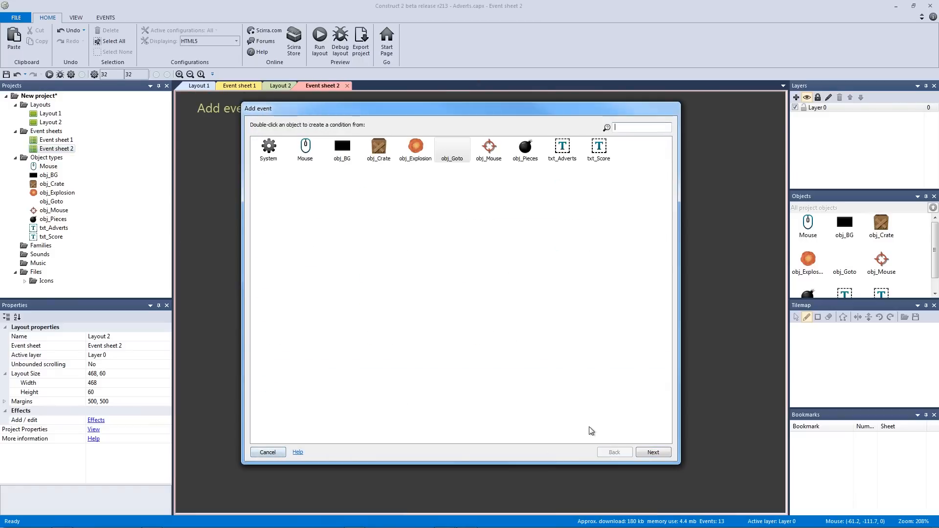
double_click(316, 156)
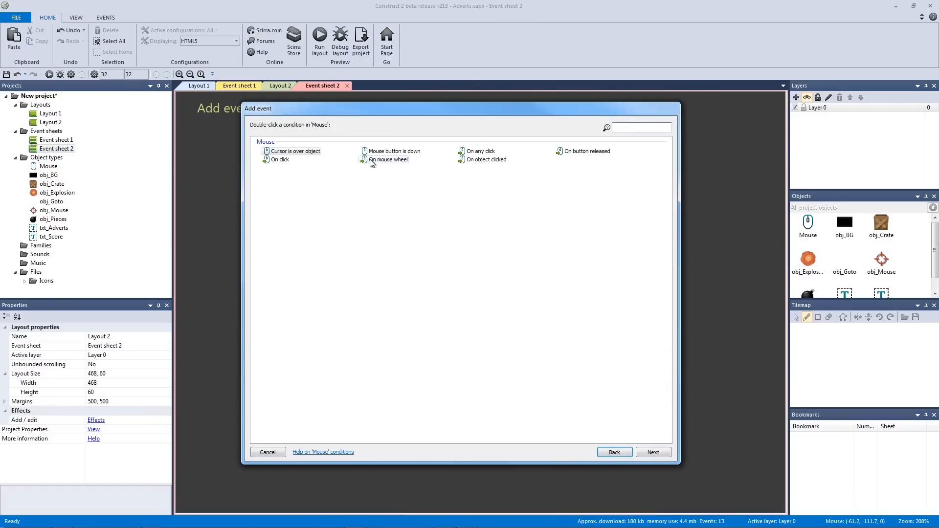
double_click(485, 160)
click(448, 236)
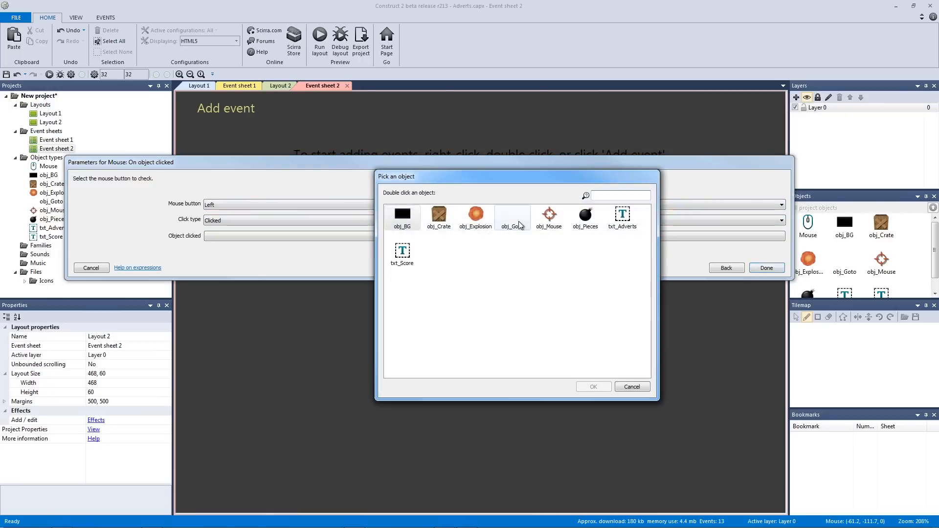
double_click(512, 211)
click(766, 277)
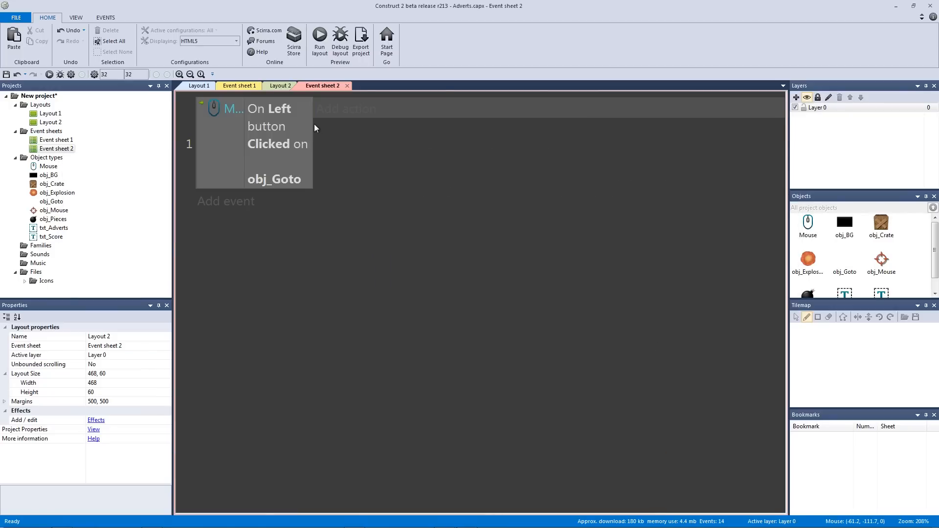
Add the System action Go to layout to the obj_Goto click event, with Layout 1 as the target.
click(332, 109)
double_click(282, 158)
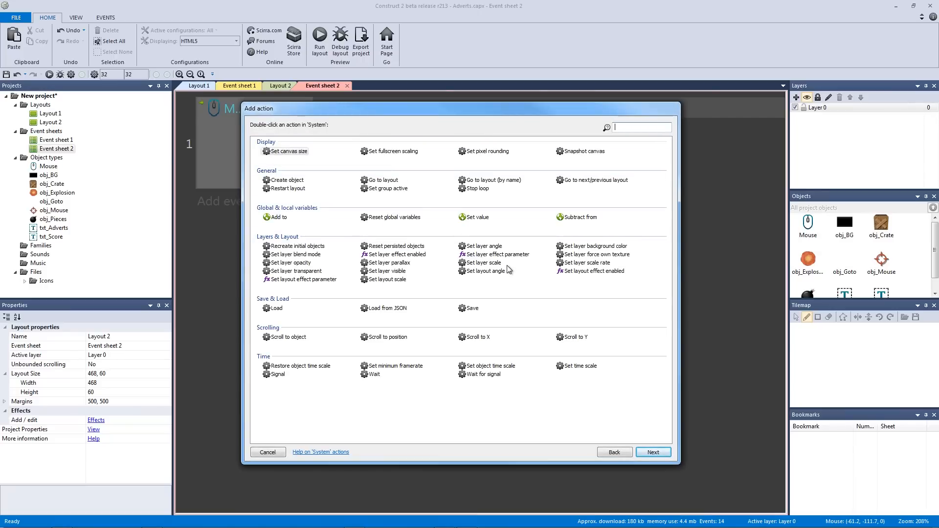
text(layout)
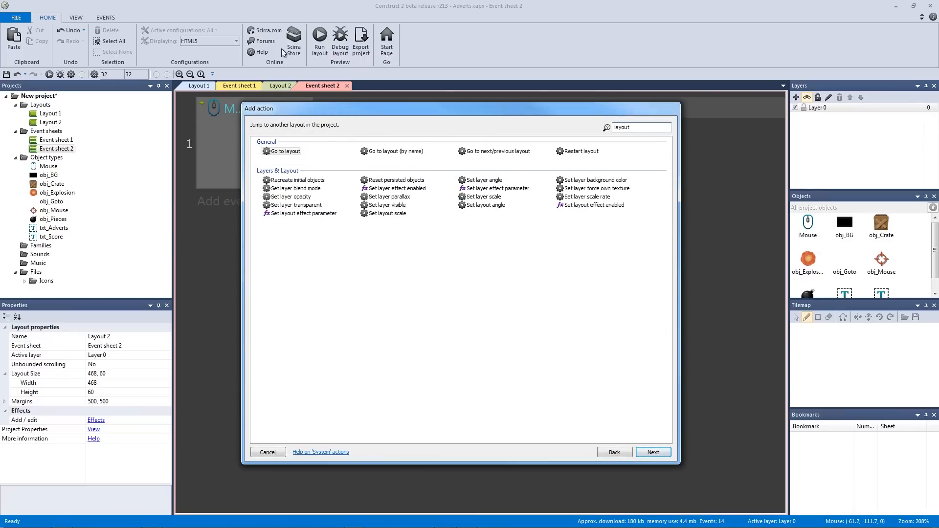
double_click(285, 151)
click(326, 205)
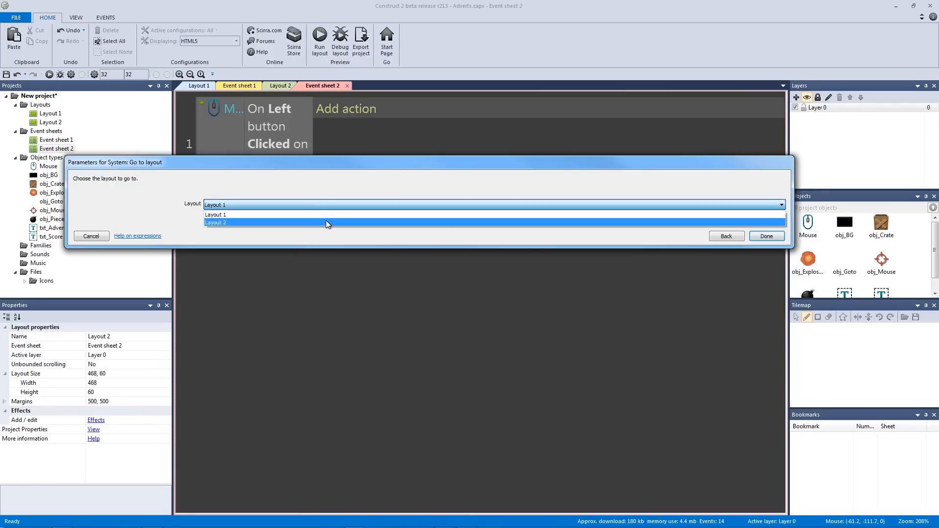
click(325, 215)
click(756, 241)
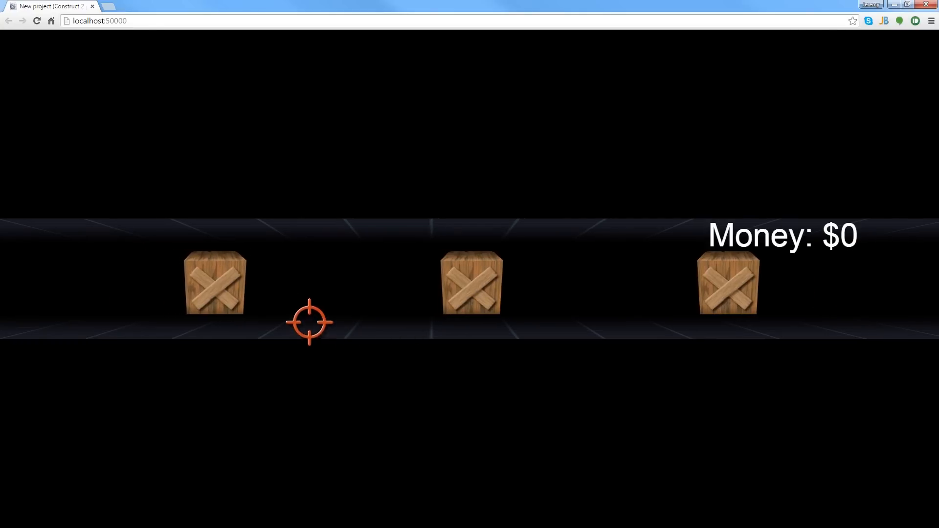
Play-test the crate game in the browser preview by opening crates and collecting the money items they reveal.
click(214, 281)
click(442, 294)
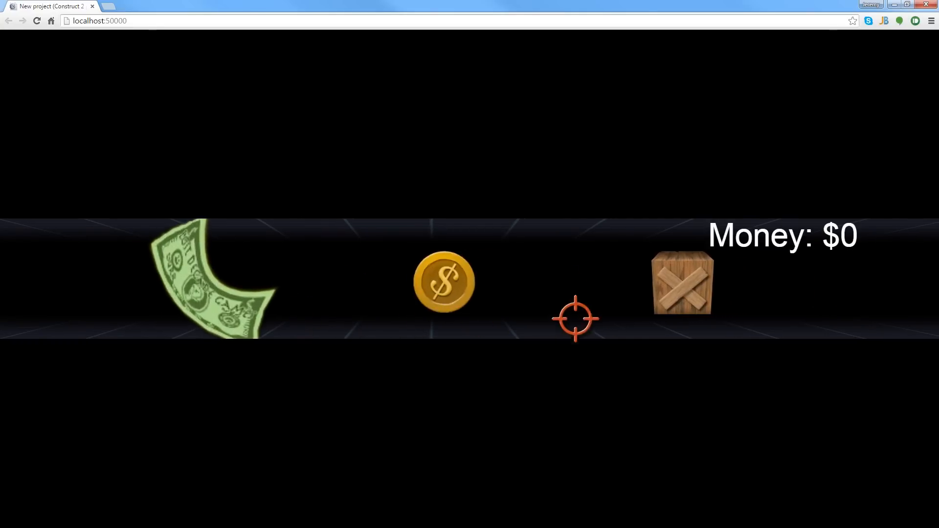
click(669, 297)
click(450, 291)
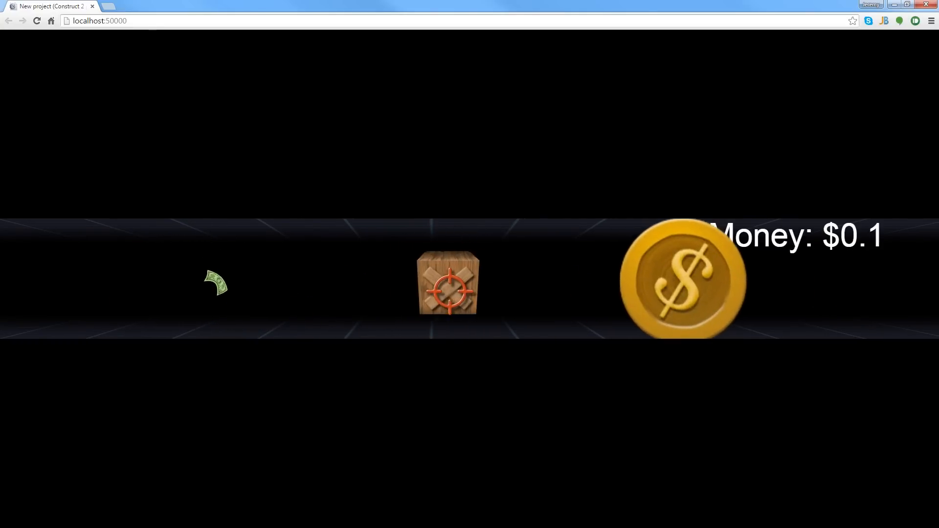
click(679, 279)
click(211, 284)
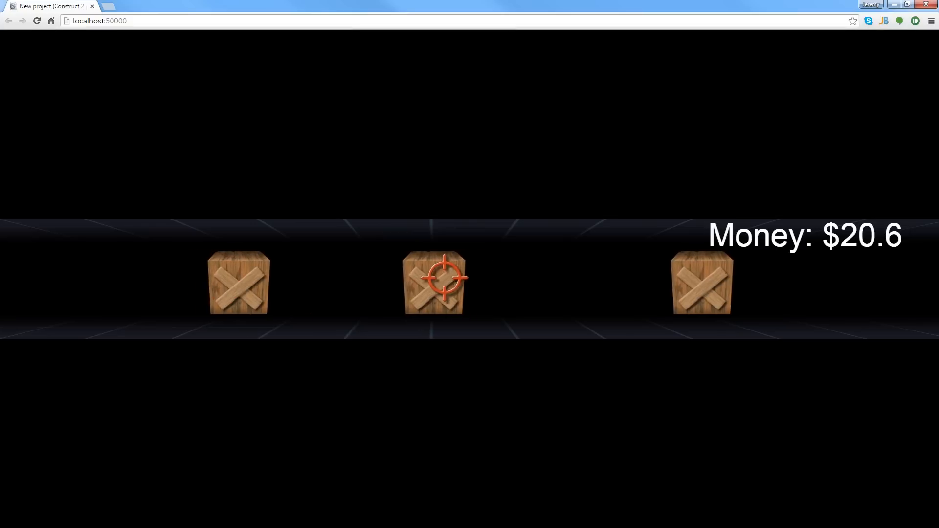
click(425, 282)
click(406, 289)
click(166, 288)
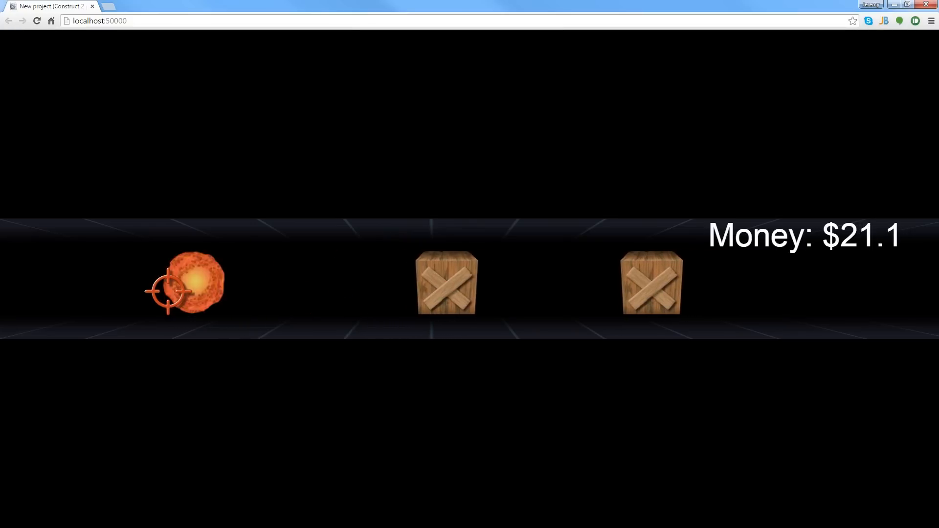
click(195, 291)
click(455, 291)
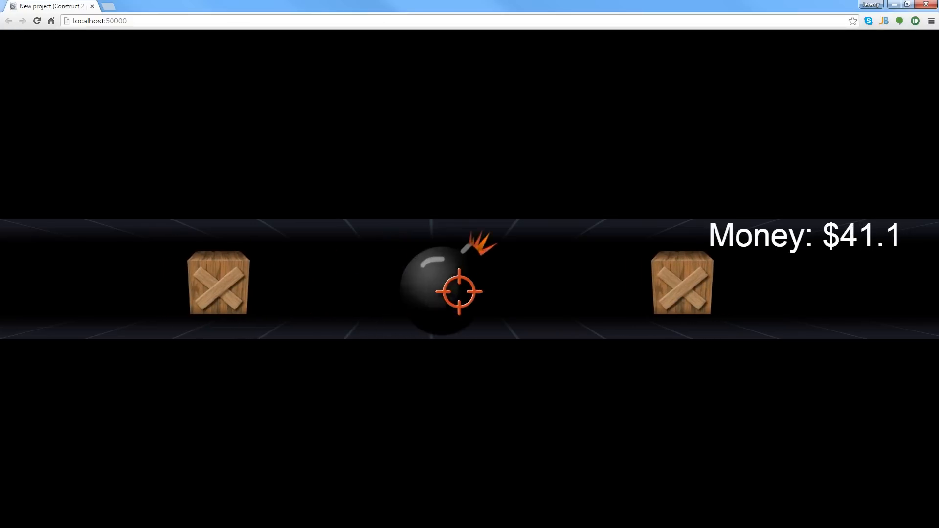
Continue play-testing the crate game in the browser preview by shooting the revealed bombs and more crates.
click(453, 292)
click(453, 293)
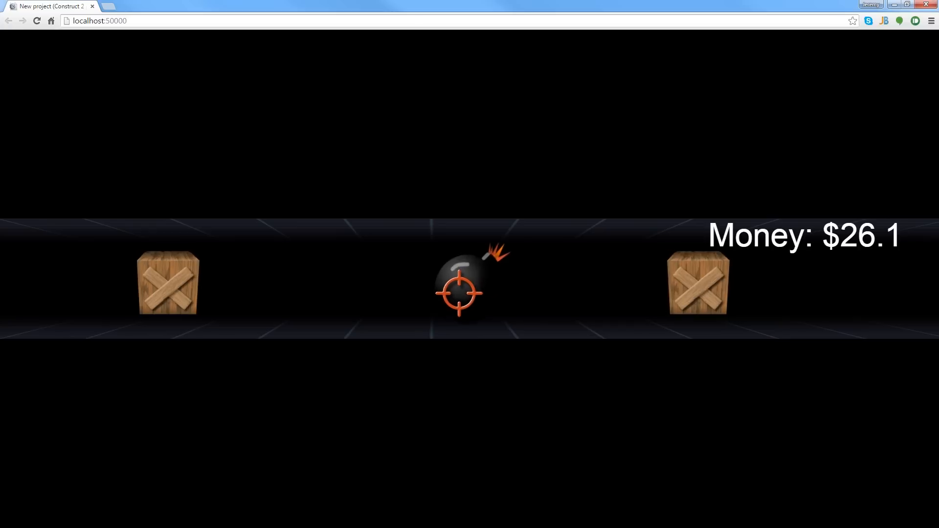
click(460, 290)
click(213, 300)
click(225, 299)
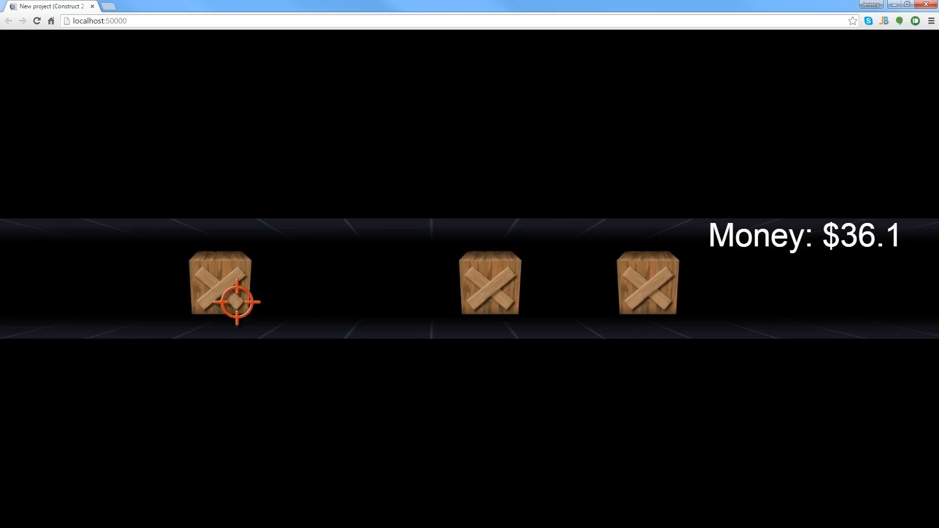
click(682, 300)
click(678, 300)
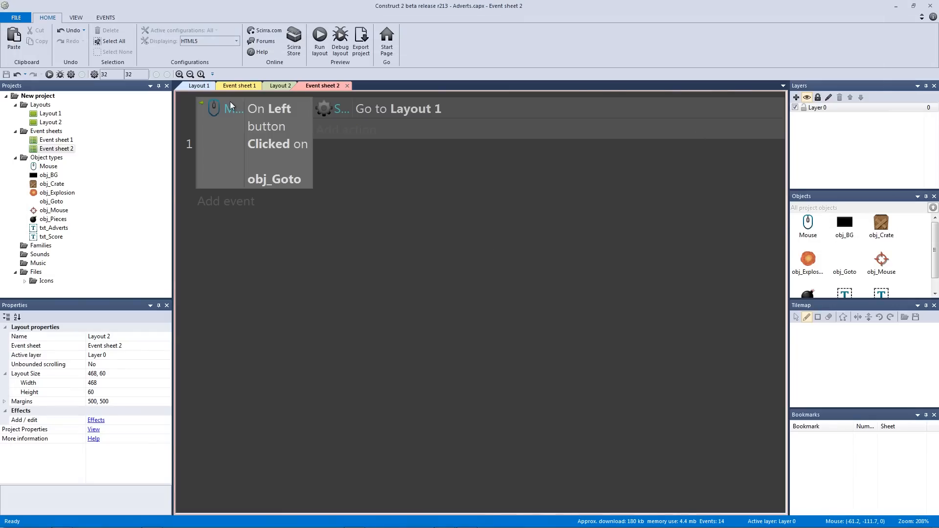
Start an HTML5 website export of the project into a new desktop folder named ExportedAdverts.
click(209, 88)
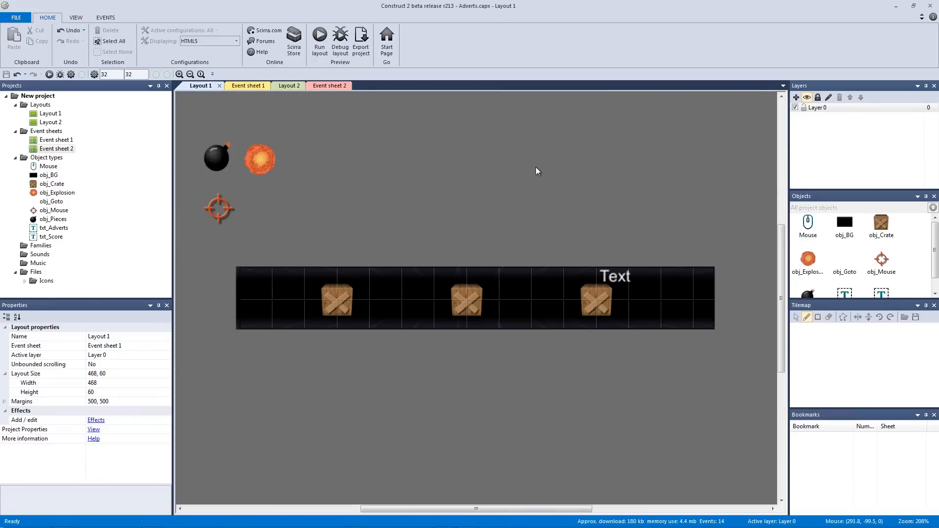
click(361, 45)
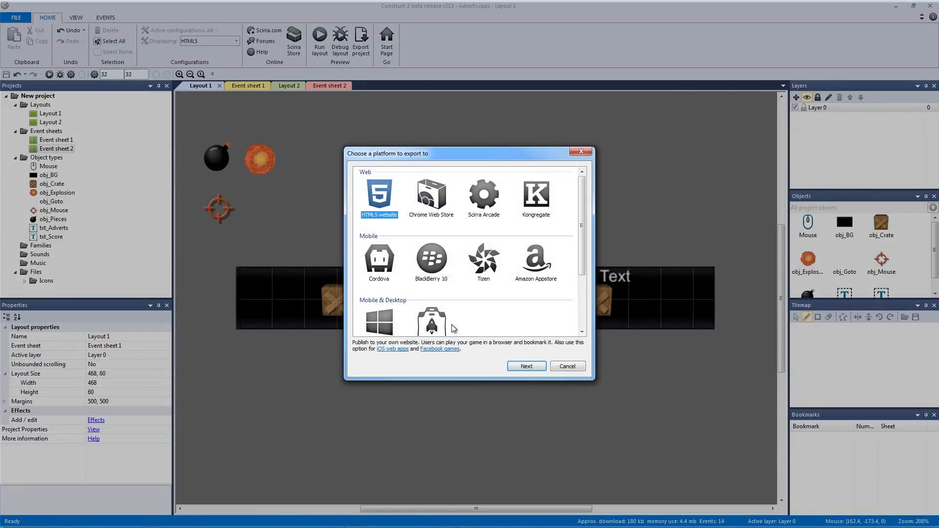
click(526, 367)
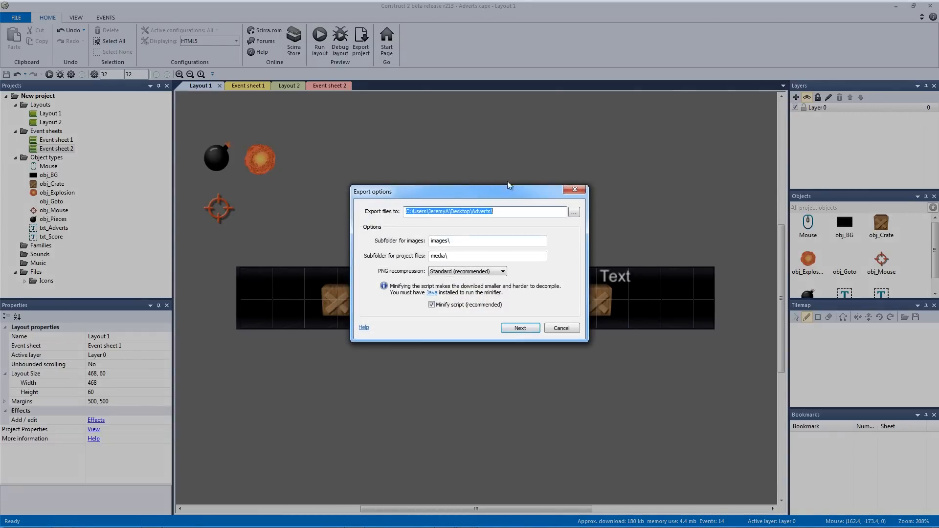
click(574, 212)
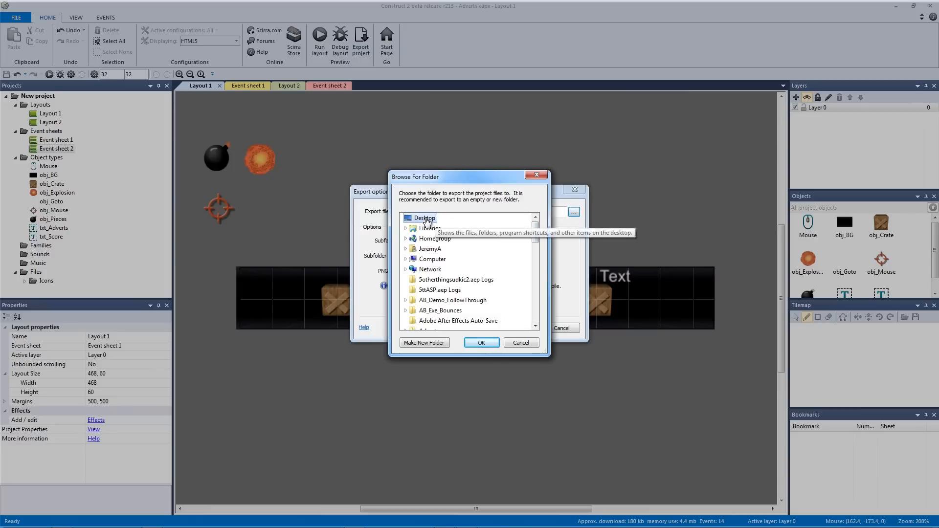
click(425, 343)
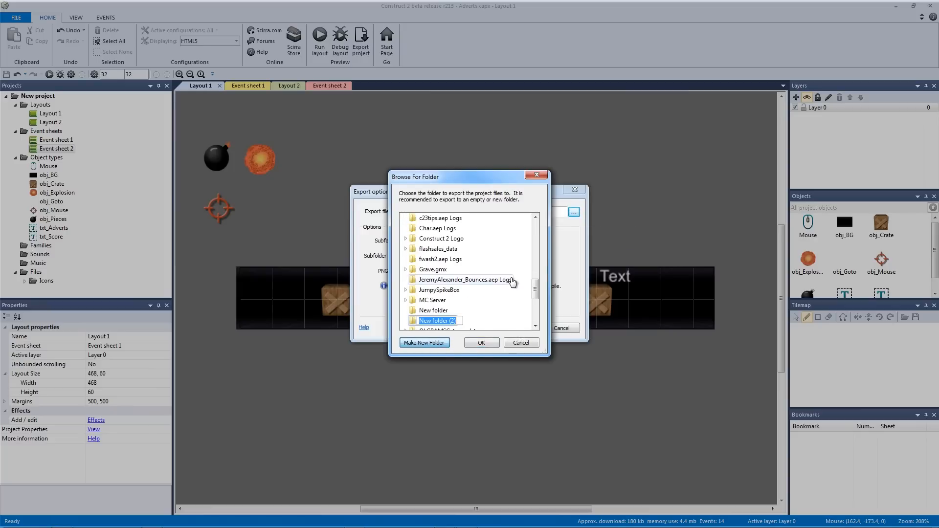
text(Export)
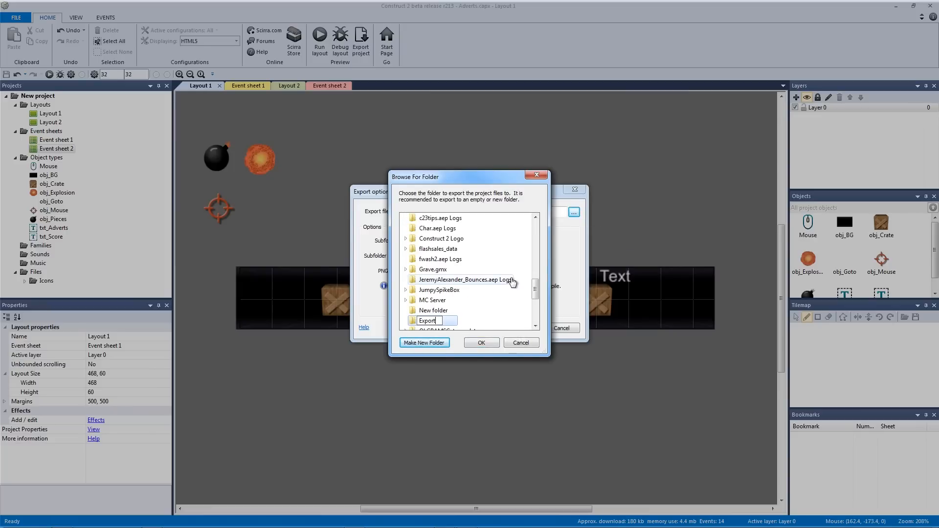
text(edAdverts)
key(Return)
click(483, 343)
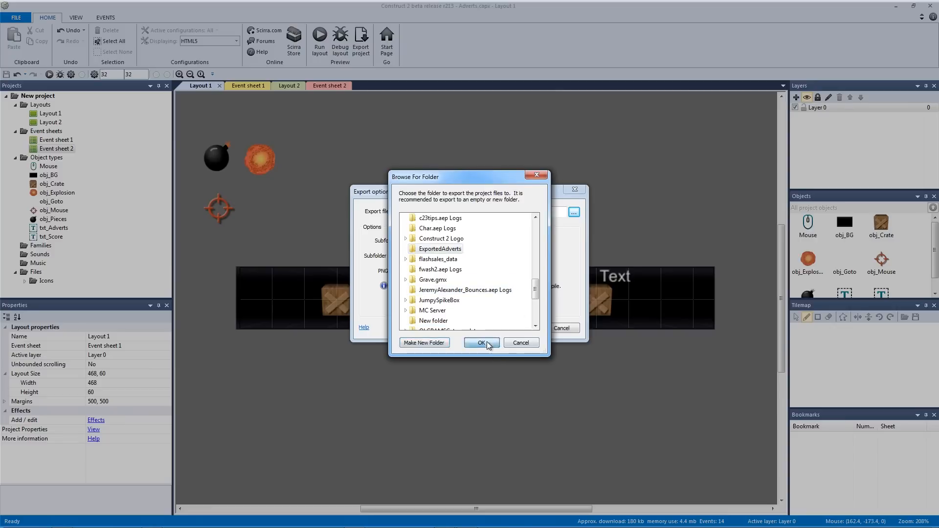
click(520, 328)
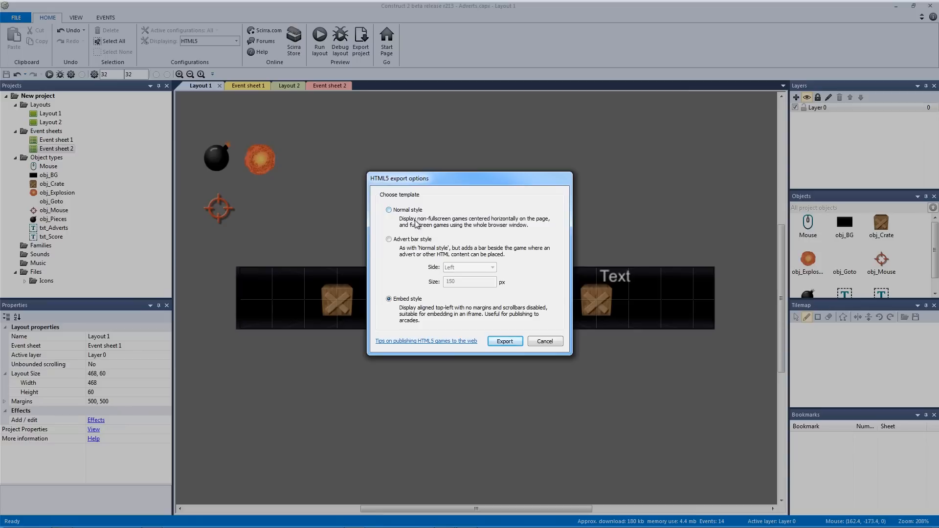
click(412, 239)
click(476, 270)
click(477, 272)
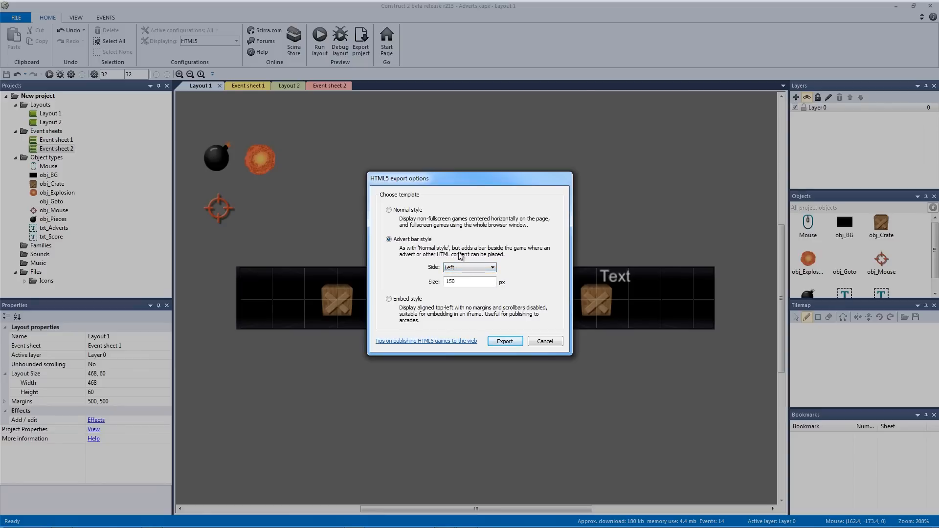
Export the project with the Embed style template and open the destination folder.
click(398, 301)
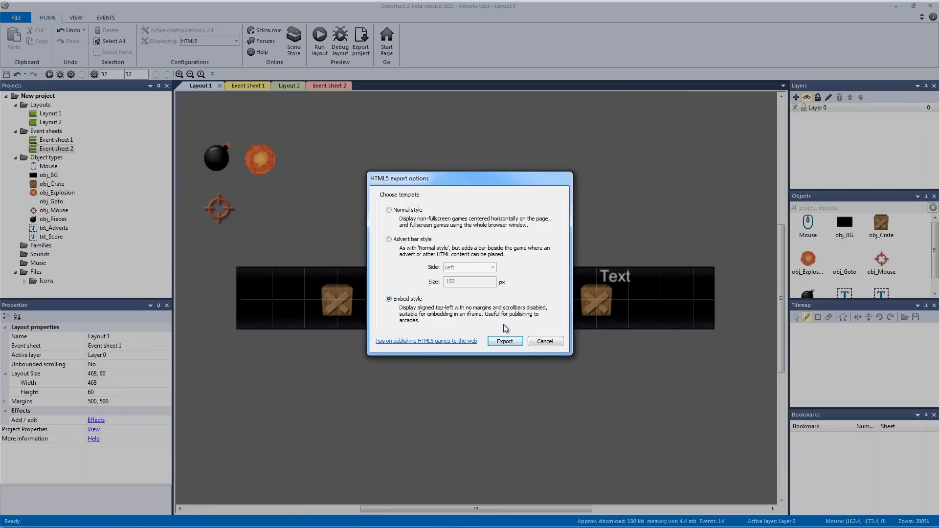
click(509, 341)
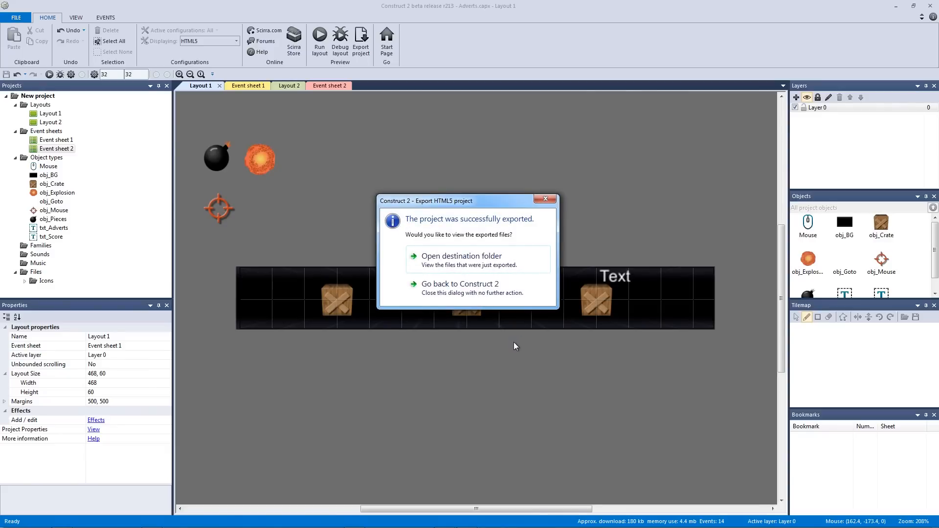
click(478, 265)
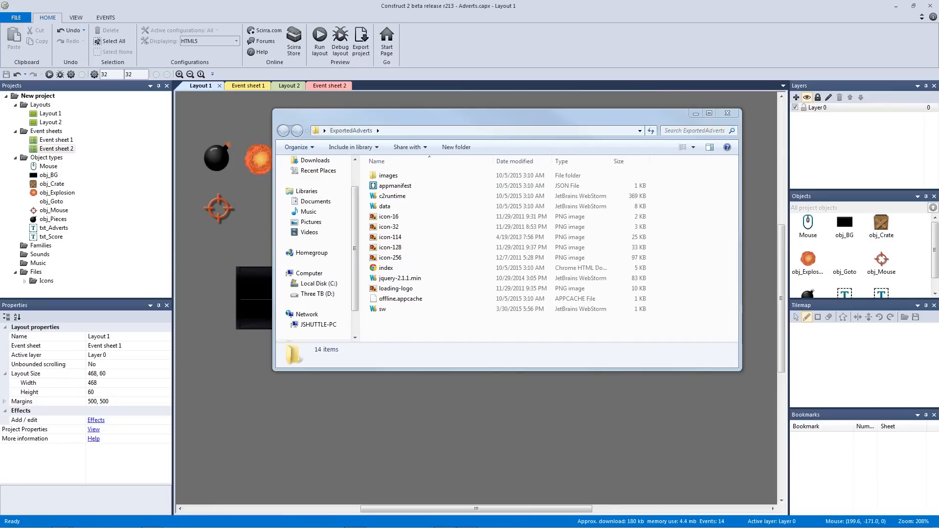
Switch to FileZilla and arrange its window beside the ExportedAdverts folder window.
drag(938, 73, 333, 58)
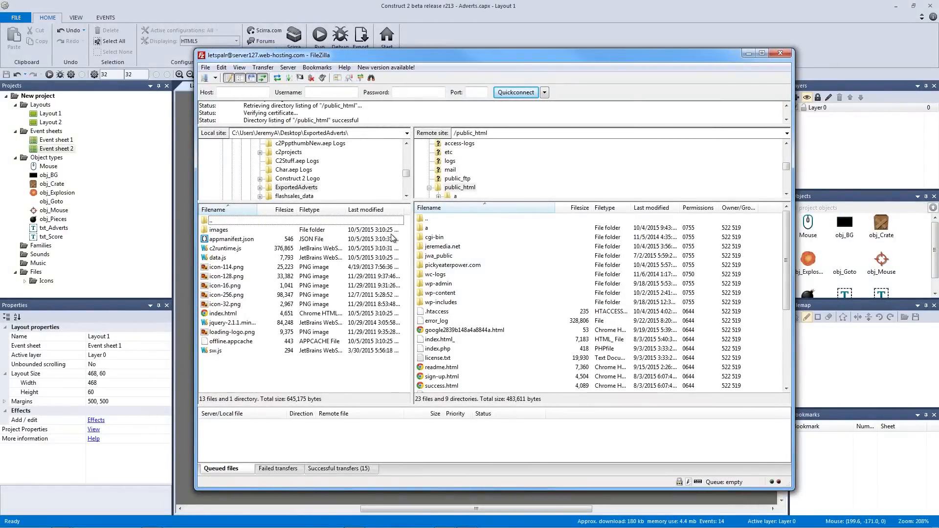
drag(366, 57, 771, 59)
drag(457, 120, 231, 116)
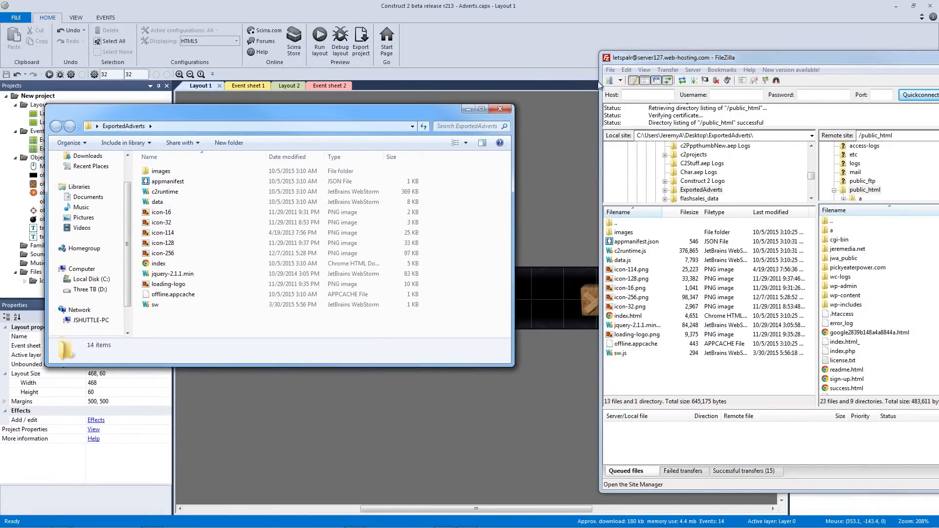
drag(610, 50, 382, 48)
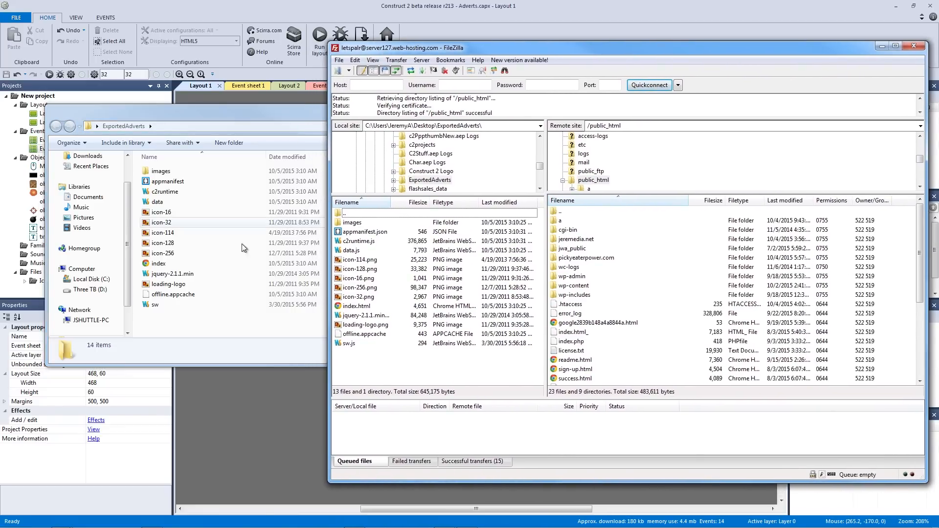
Examine the exported index file and the HTML files in the web server's public_html folder.
click(216, 262)
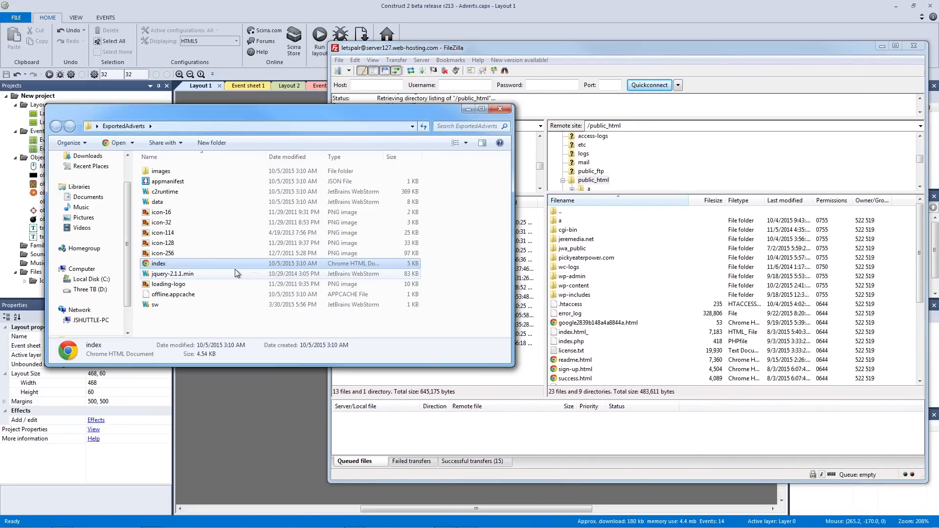
click(542, 226)
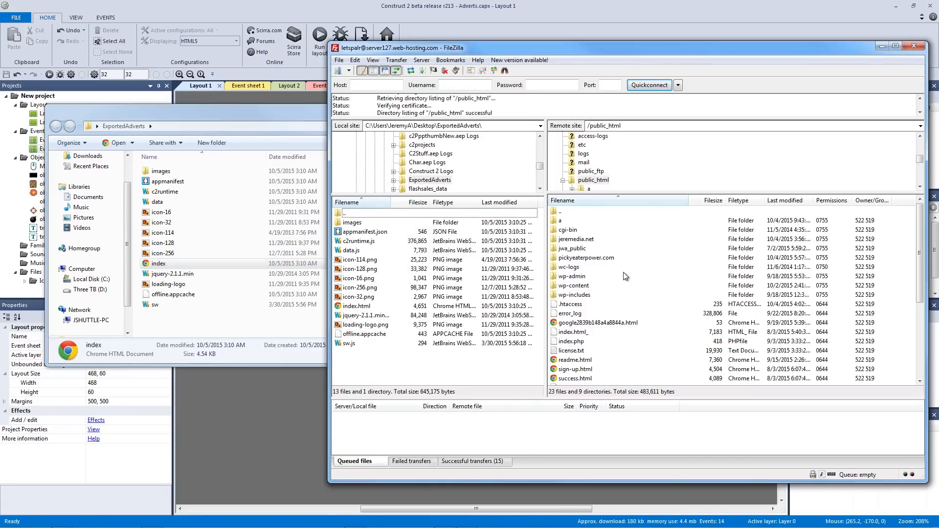
click(582, 372)
click(585, 381)
click(582, 364)
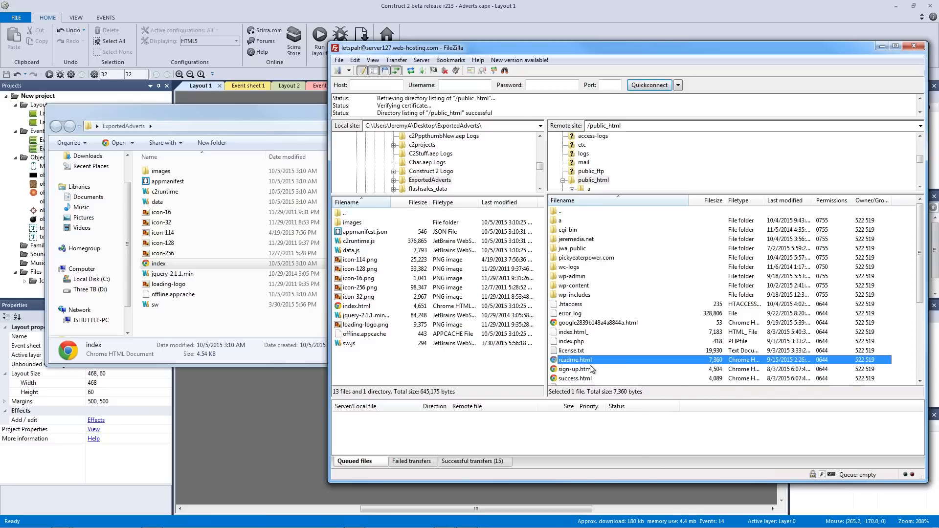
scroll(619, 365, down, 1)
scroll(619, 364, up, 1)
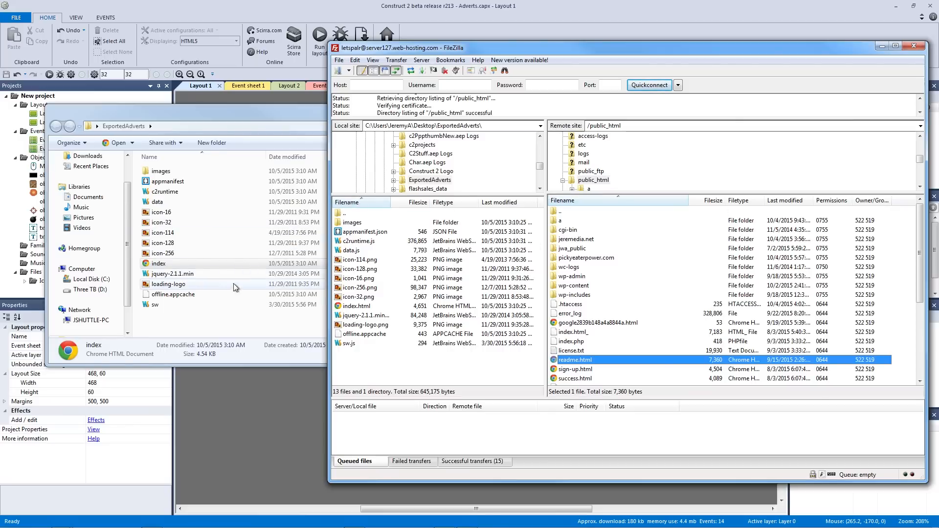
Highlight all exported files in the ExportedAdverts folder window and return to FileZilla.
click(208, 311)
drag(228, 317, 147, 162)
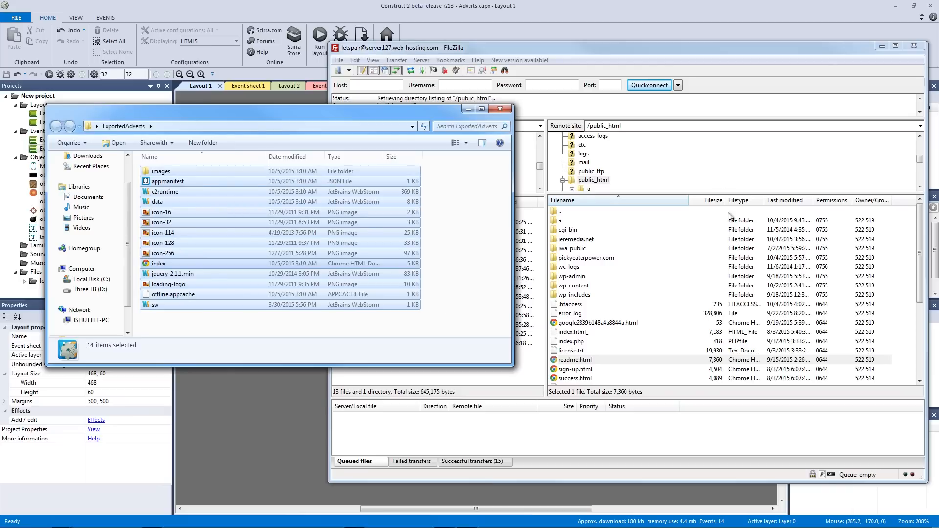
click(635, 46)
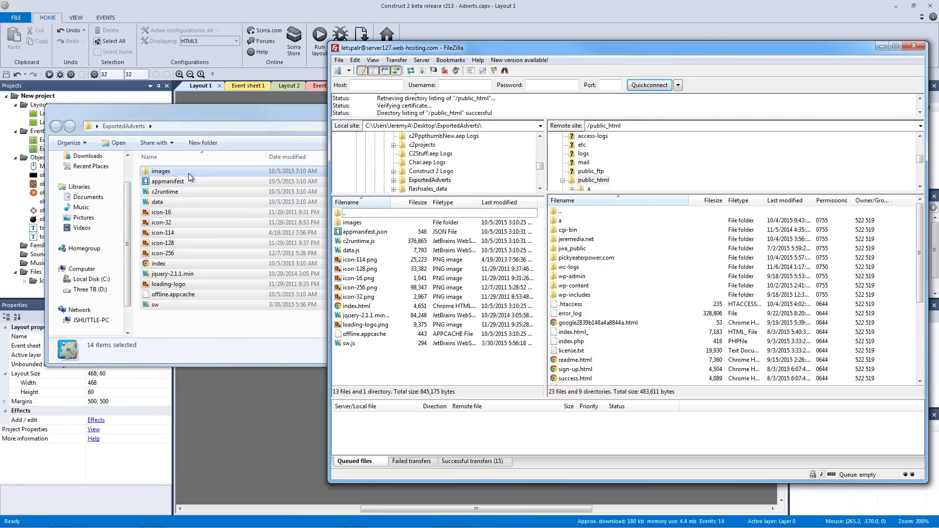
click(141, 119)
click(397, 380)
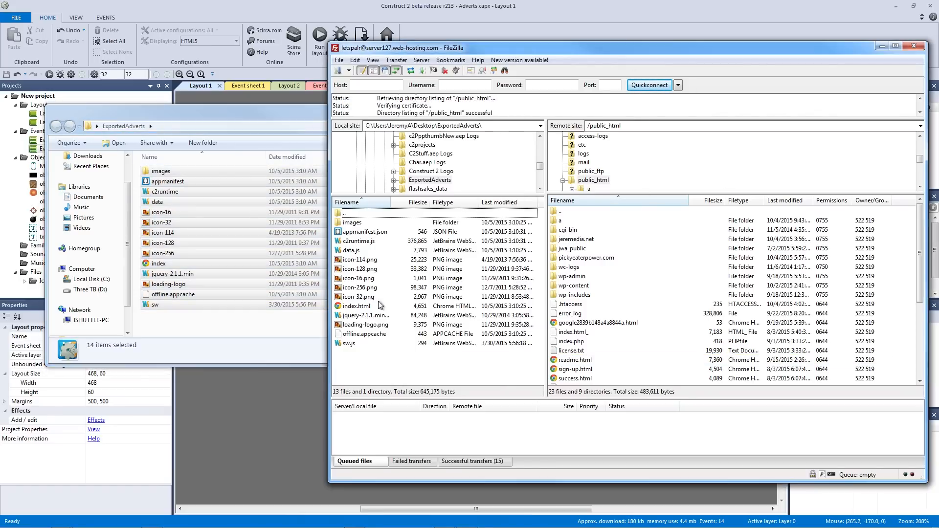
Create a directory named ea inside the server's public_html folder and upload all the exported files into it.
right_click(900, 292)
click(875, 335)
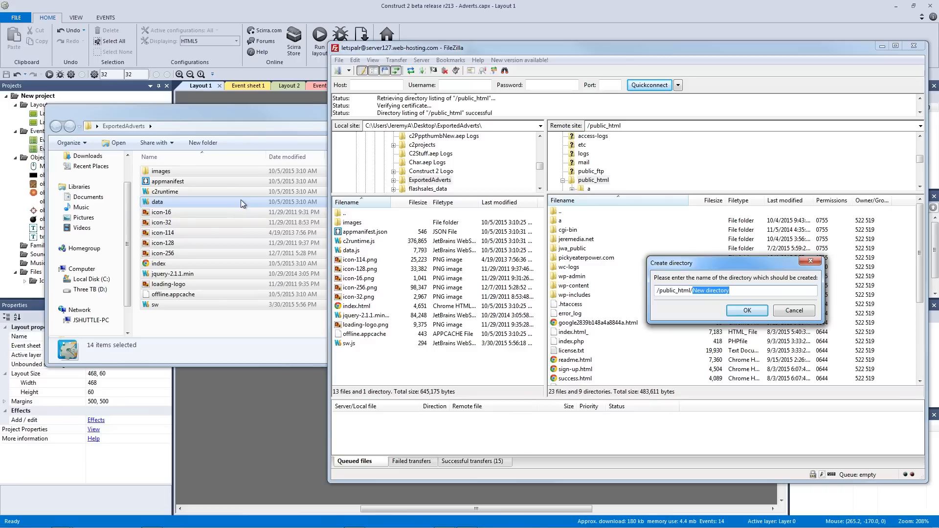
text(e)
key(Return)
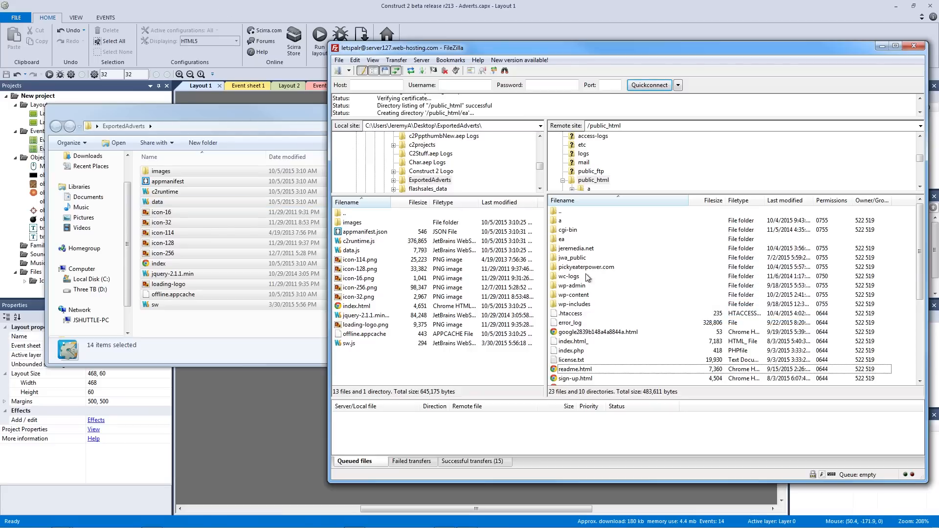
double_click(579, 239)
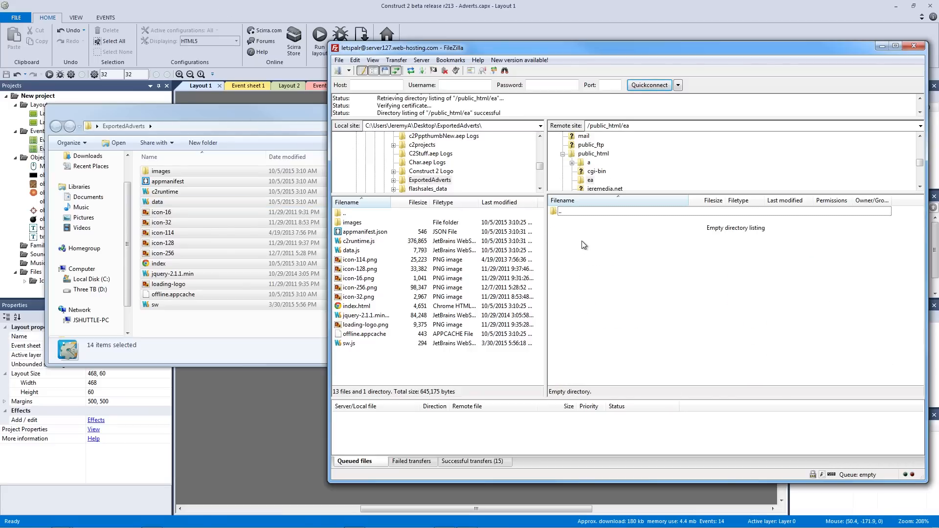
drag(406, 355, 606, 275)
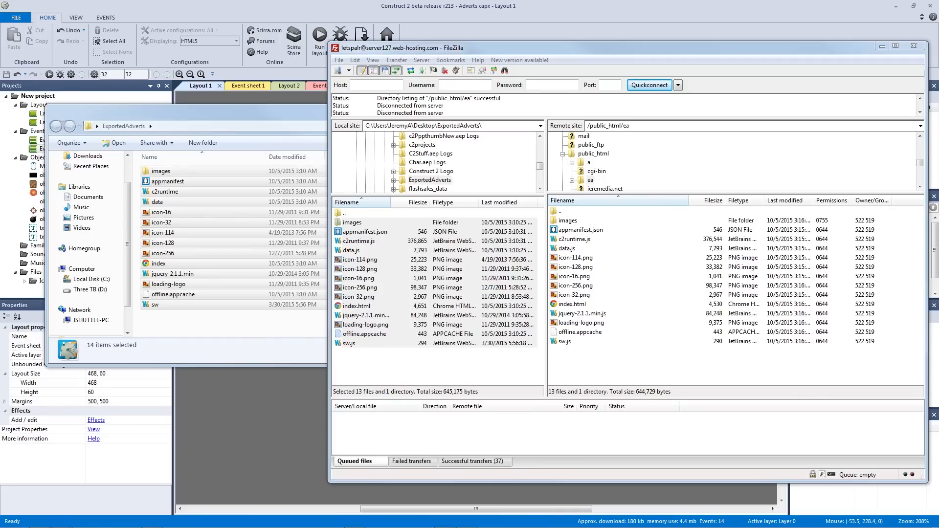
Switch to Chrome and open the uploaded banner at jdoubleua.com/ea/index.html.
drag(938, 33, 331, 39)
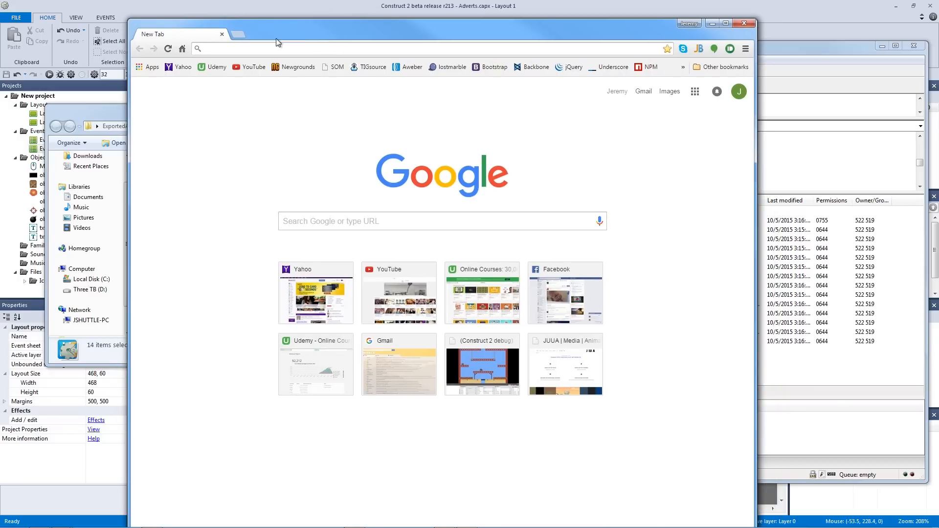
text(jdoubleua.com.)
key(BackSpace)
text(/ea/)
key(Down)
key(Return)
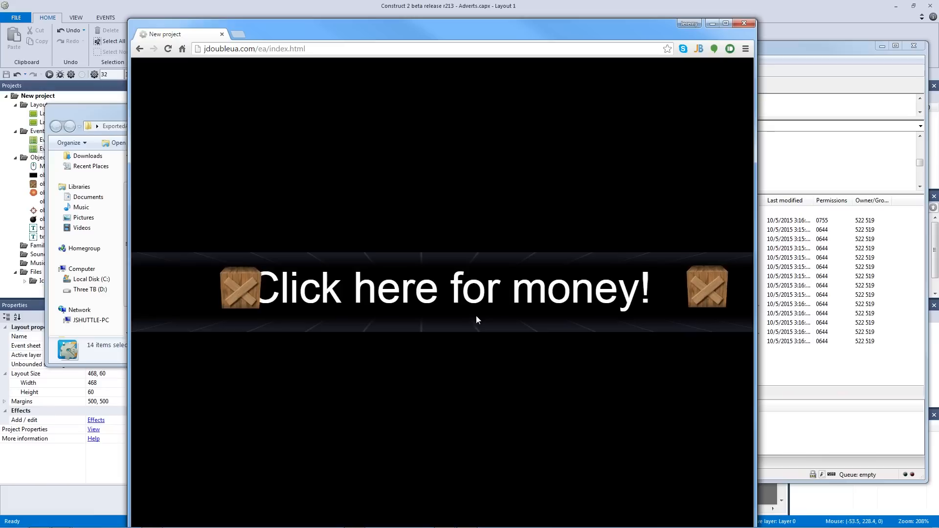
Compare the location of index.html in the server's public_html/ea folder with the page address in the browser.
drag(303, 34, 393, 83)
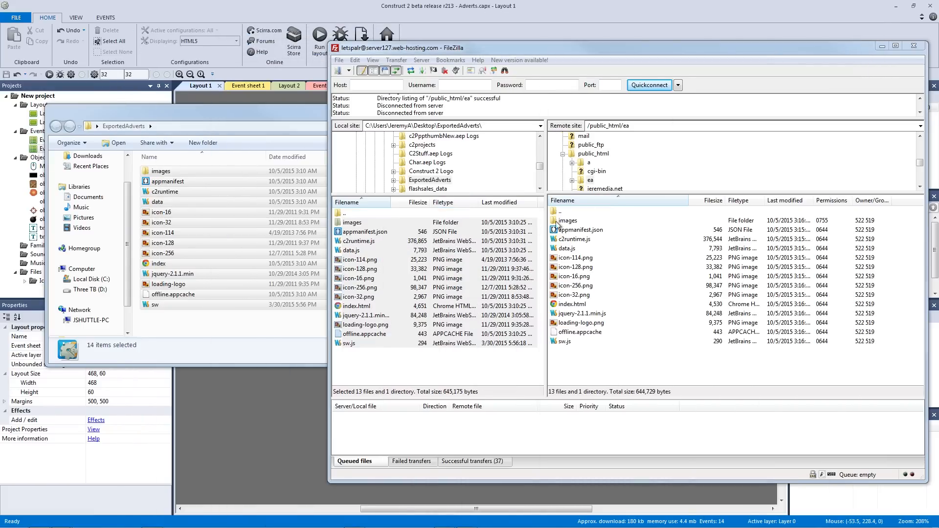
double_click(575, 214)
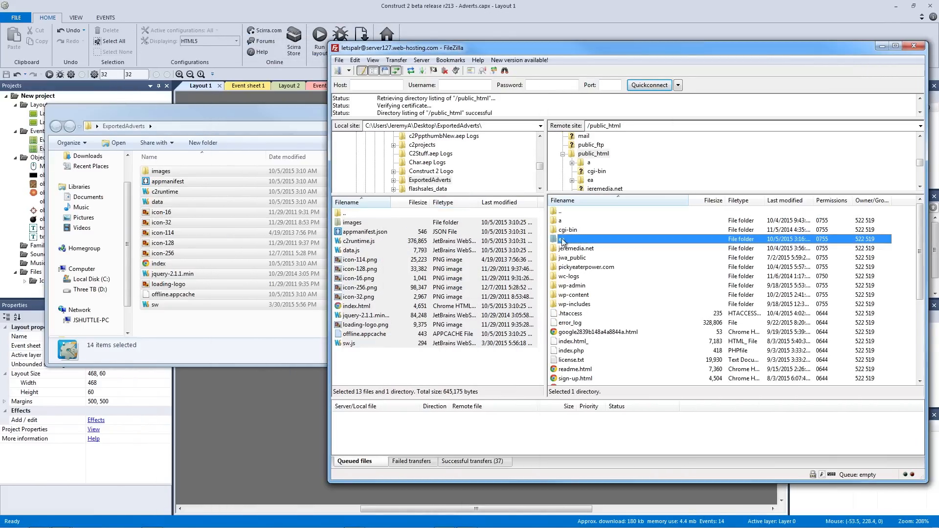
double_click(587, 240)
click(580, 306)
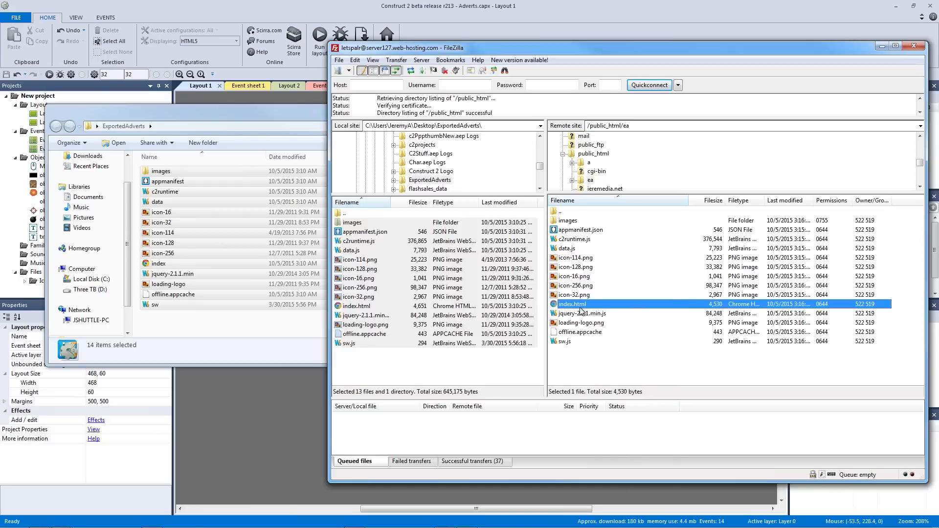
drag(938, 69, 284, 41)
click(316, 55)
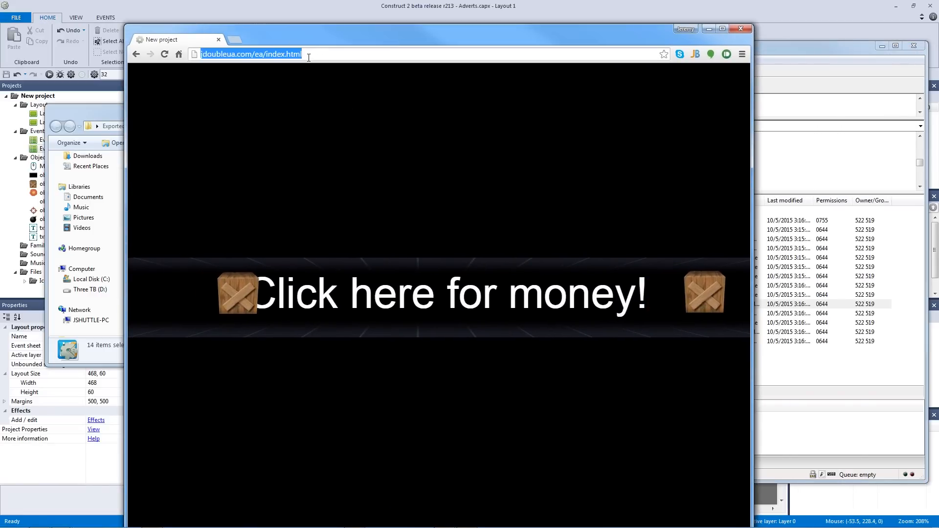
Start the uploaded banner game, shoot at the moving crates to test it, and close the browser window.
click(329, 107)
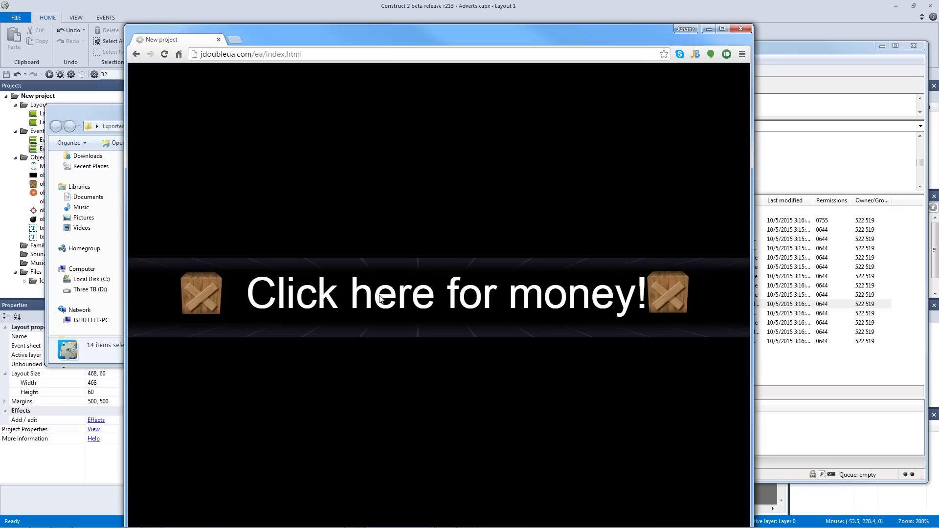
click(436, 300)
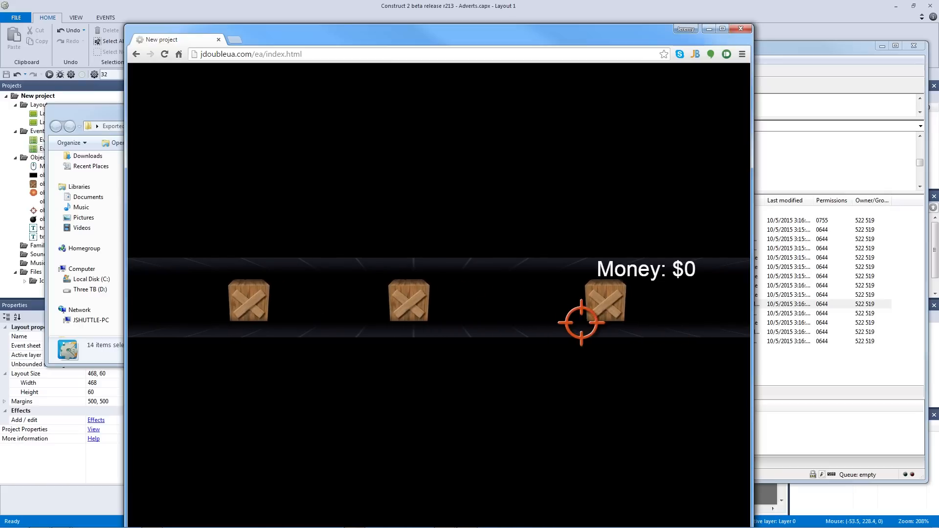
click(268, 298)
click(396, 300)
click(604, 312)
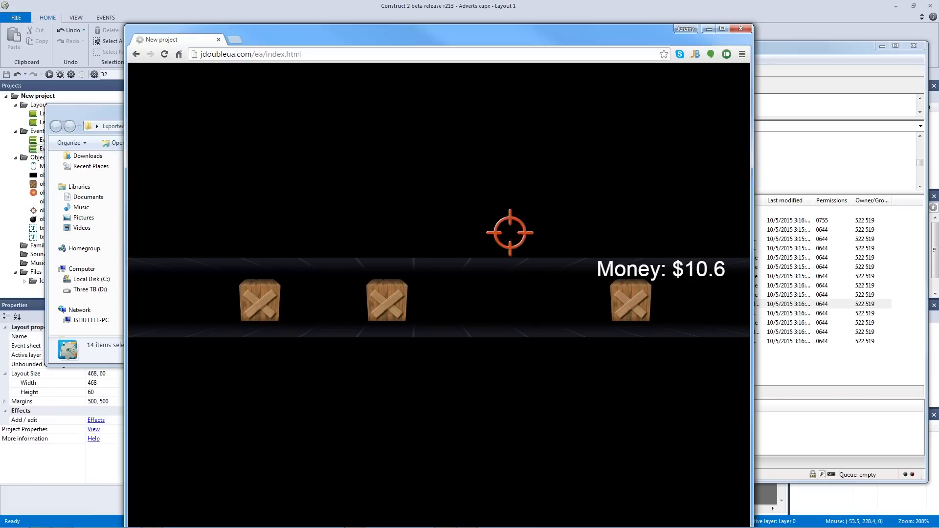
click(742, 29)
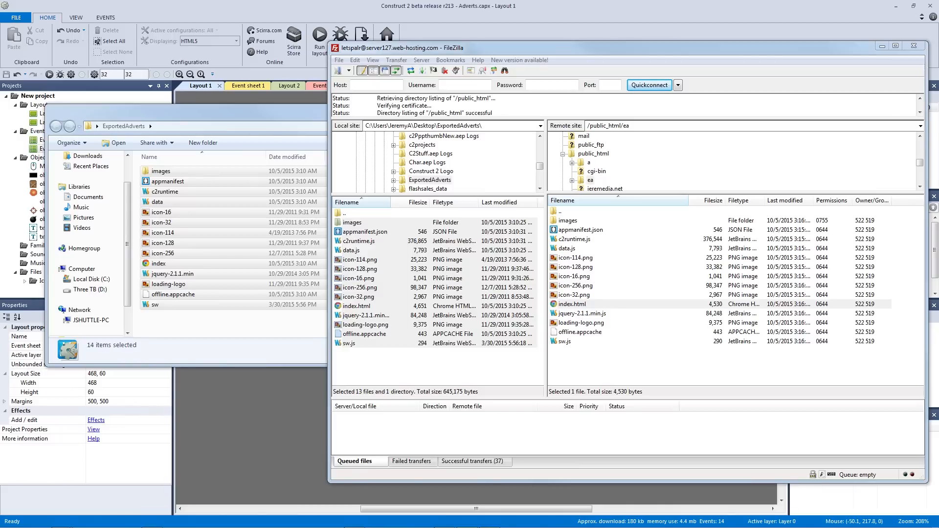
Switch to WebStorm, preview sign-up.html in a maximized Chrome window, and close the preview.
drag(938, 98, 338, 36)
double_click(338, 37)
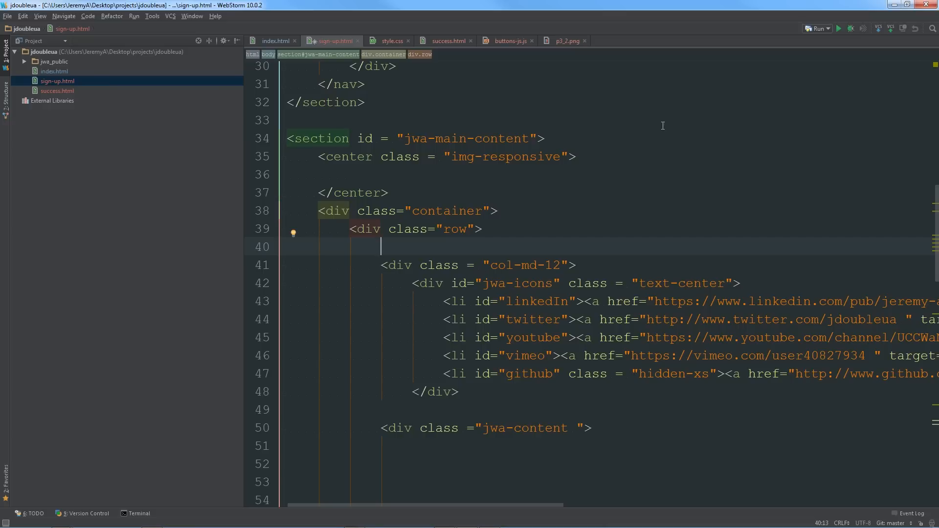
click(869, 78)
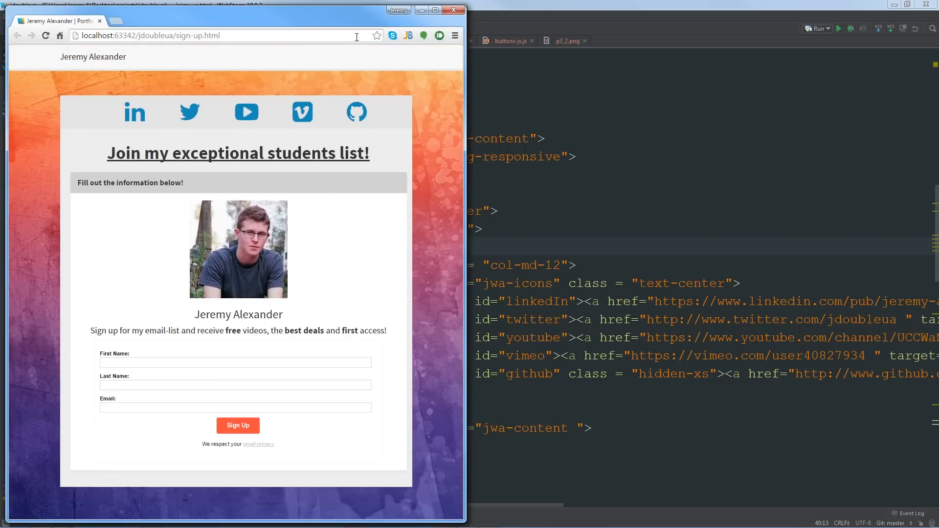
click(435, 10)
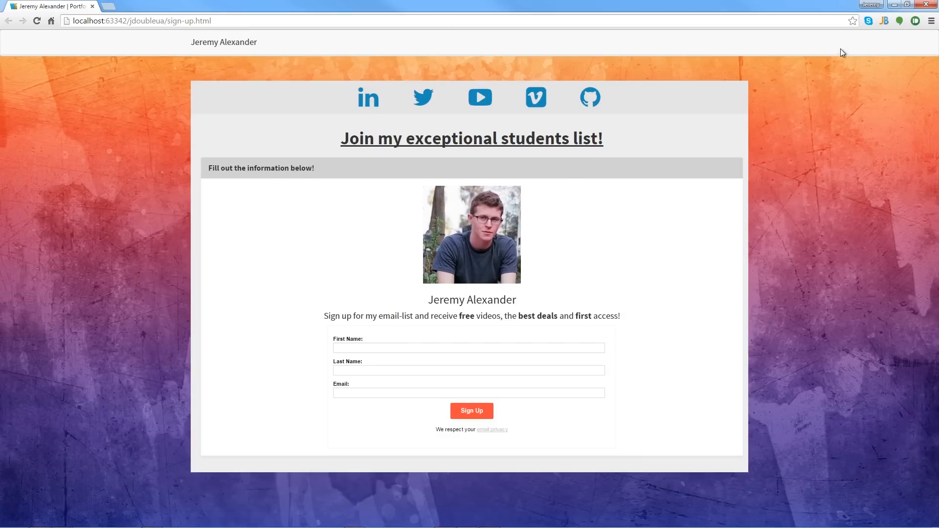
click(927, 5)
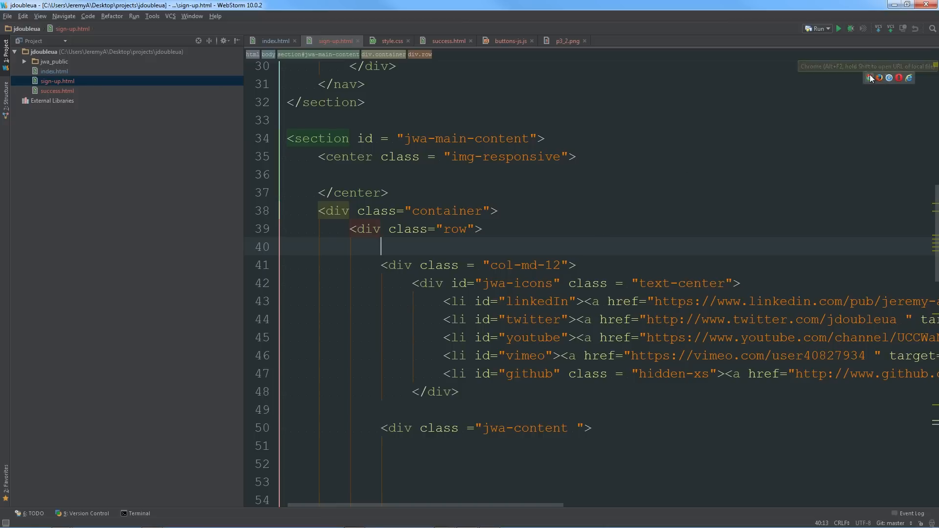
Preview sign-up.html again, load jdoubleua.com/ea/index.html in a second tab, view both pages, and close the browser.
click(870, 78)
click(126, 21)
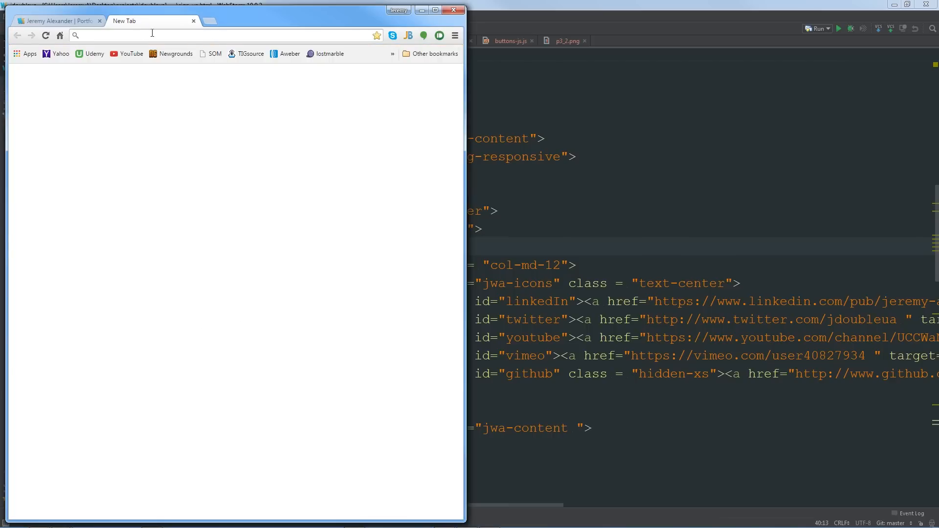
text(jdoubleua.com/)
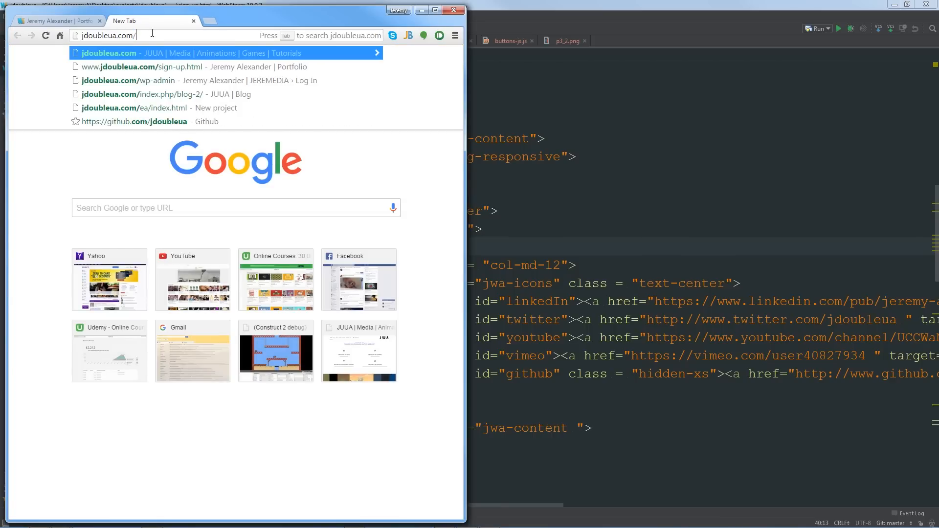
text(ea/index.html)
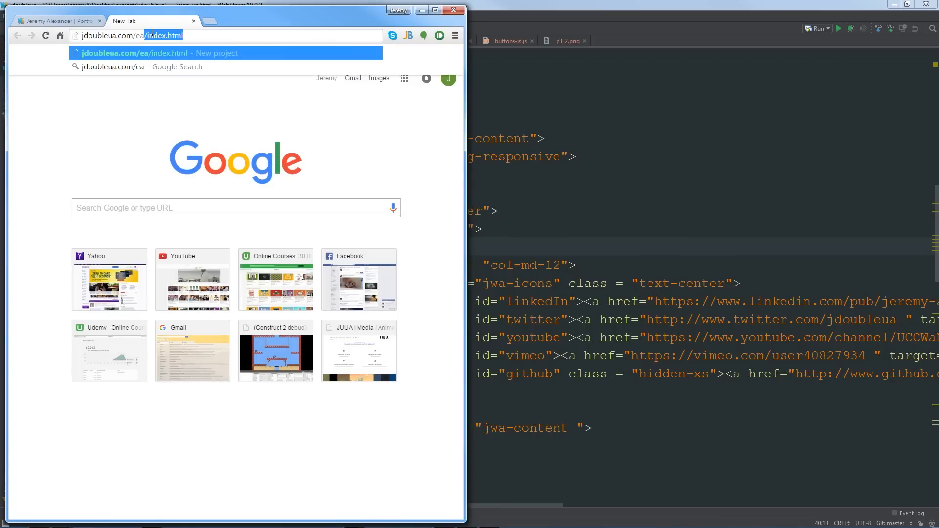
key(Right)
key(Return)
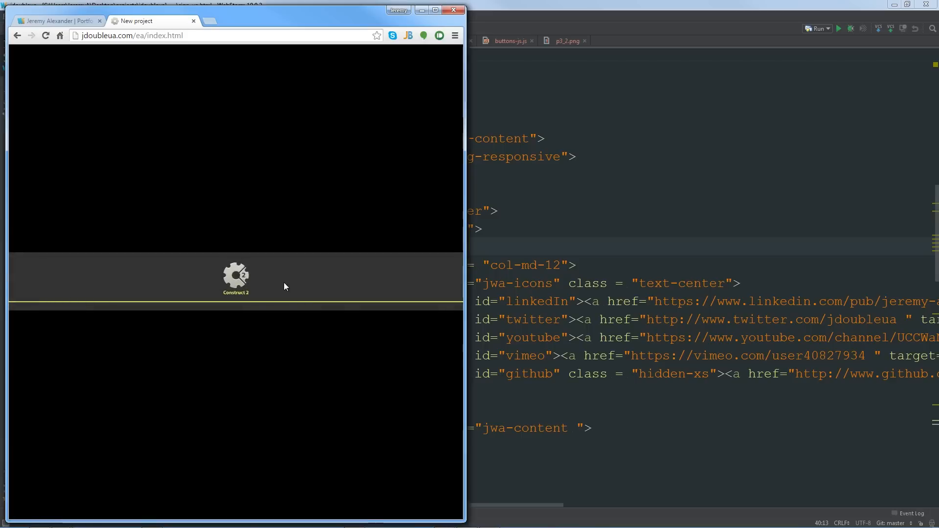
click(56, 21)
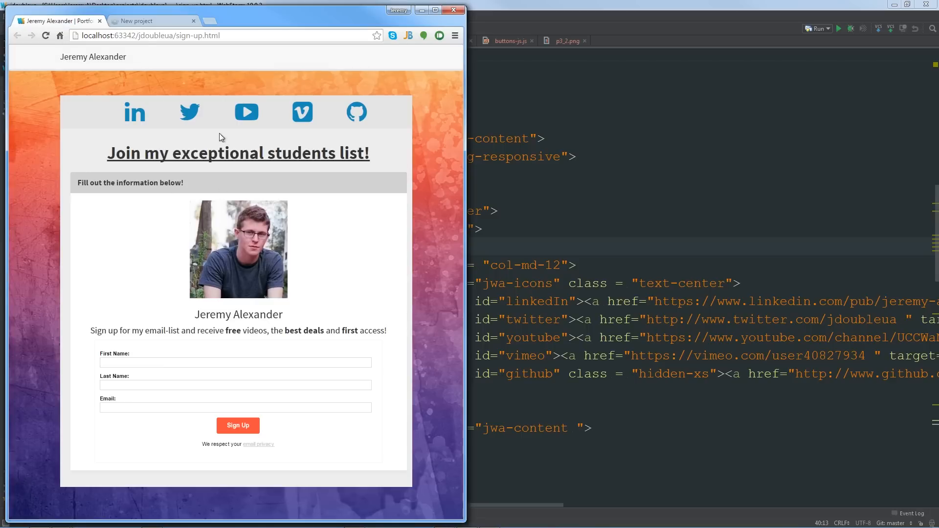
click(453, 11)
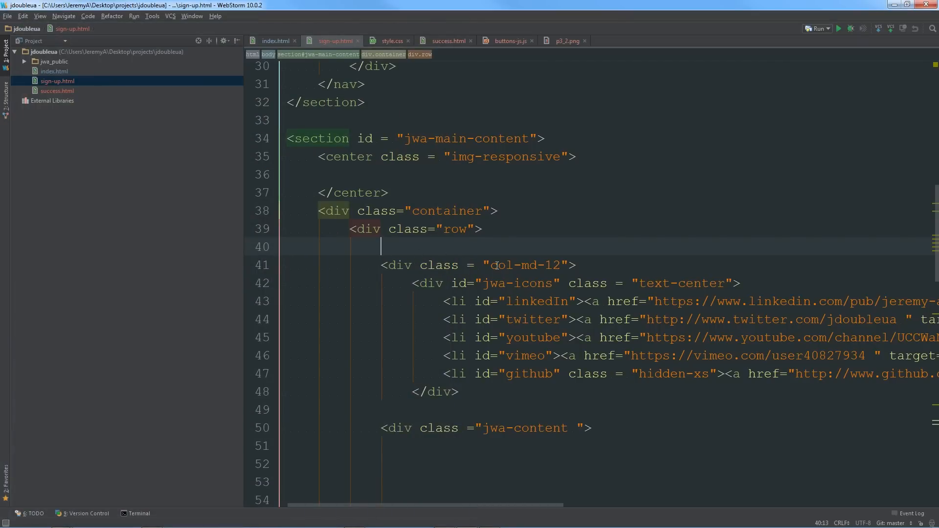
Insert an iframe element with an empty src attribute on line 40, inside the row div above the col-md-12 div.
text(<iframe></iframe>)
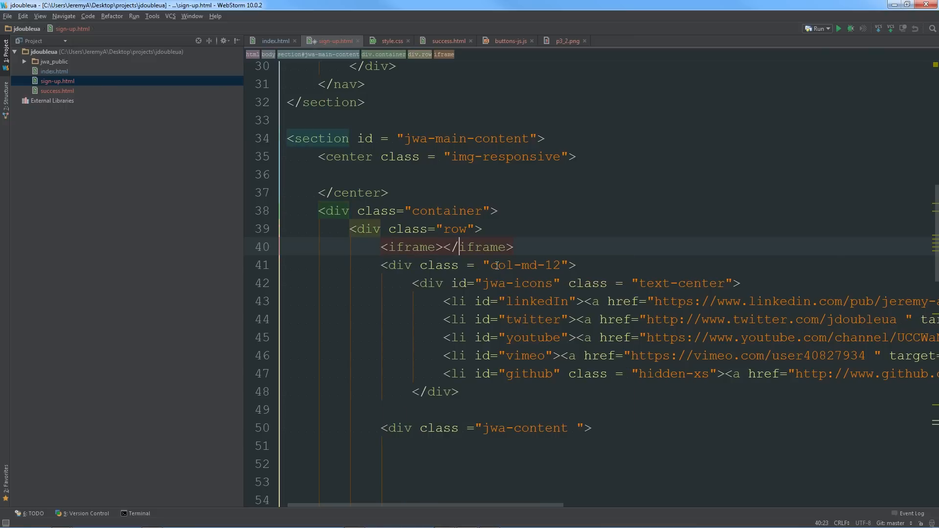
key(Left)
key(Left)
text(src = )
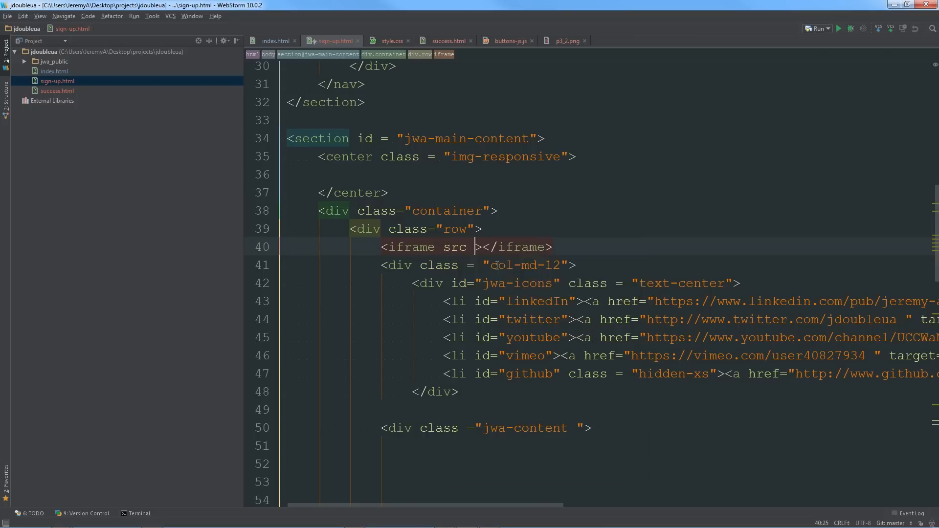
text("")
key(Left)
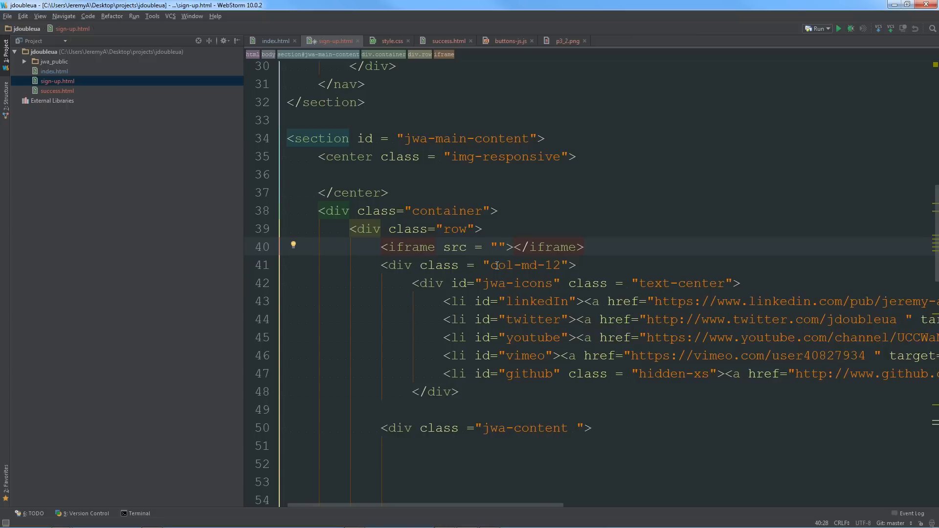
text(htt)
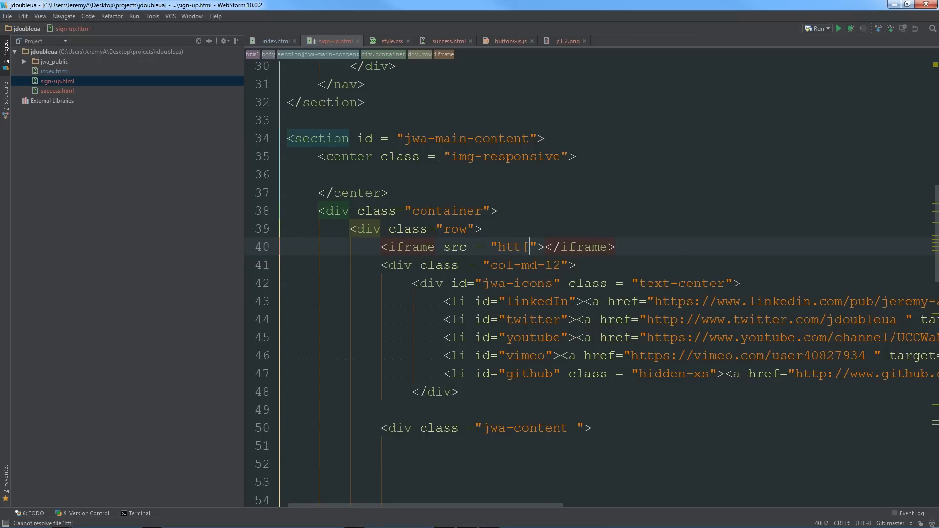
text(p:)
text(//www.)
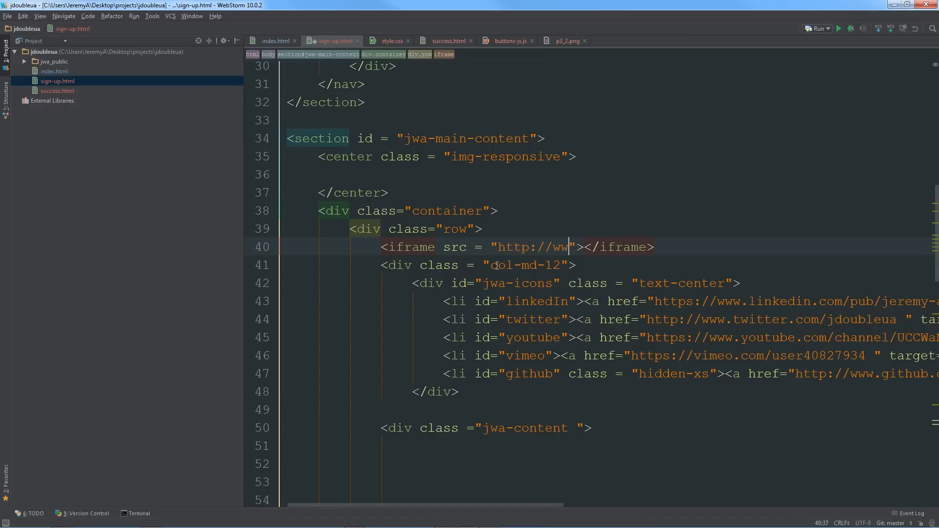
text(jdoubel)
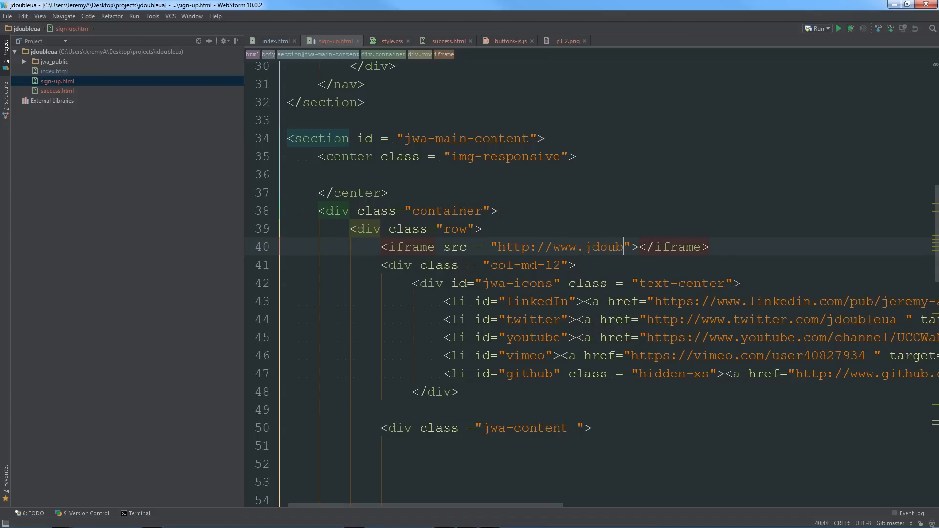
key(BackSpace)
key(BackSpace)
text(leua.com/)
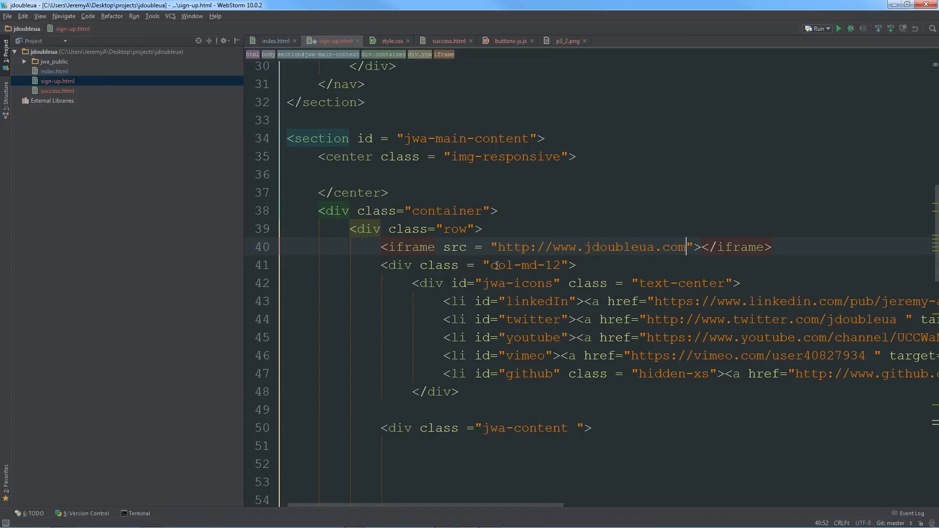
text(ea/index.ht)
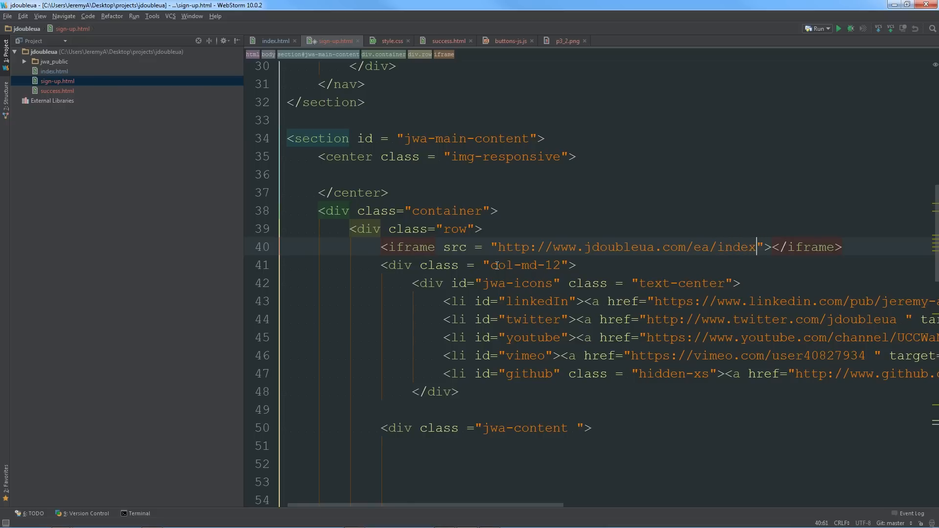
text(ml)
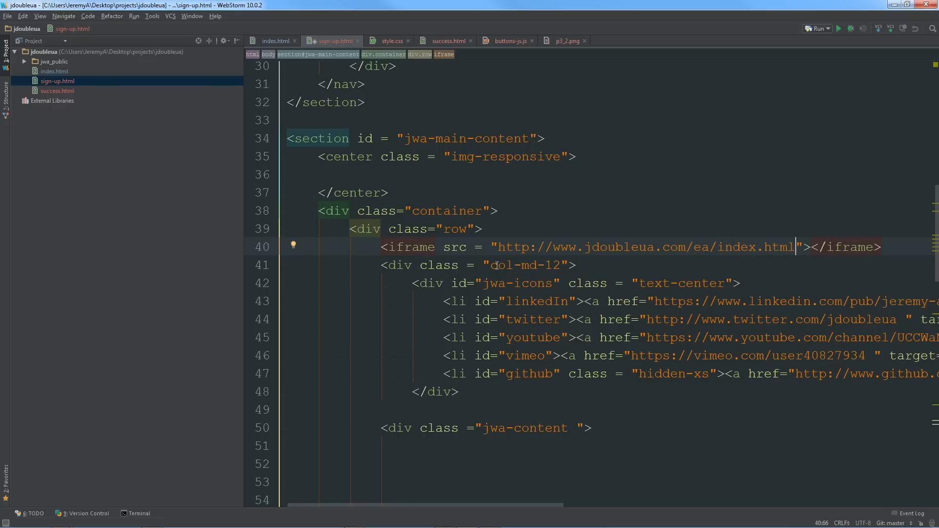
Add the attributes name "Advert", width "468" and height "60" to the iframe.
key(Right)
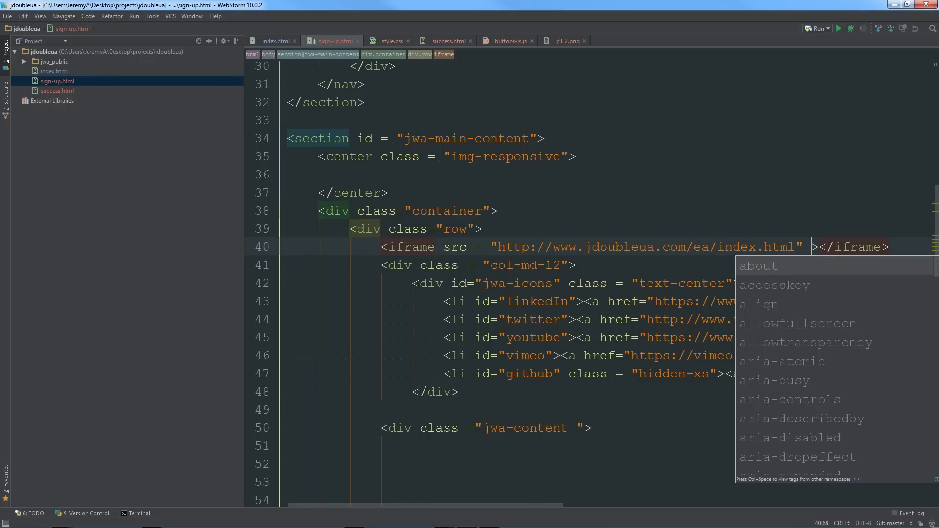
drag(450, 507, 583, 507)
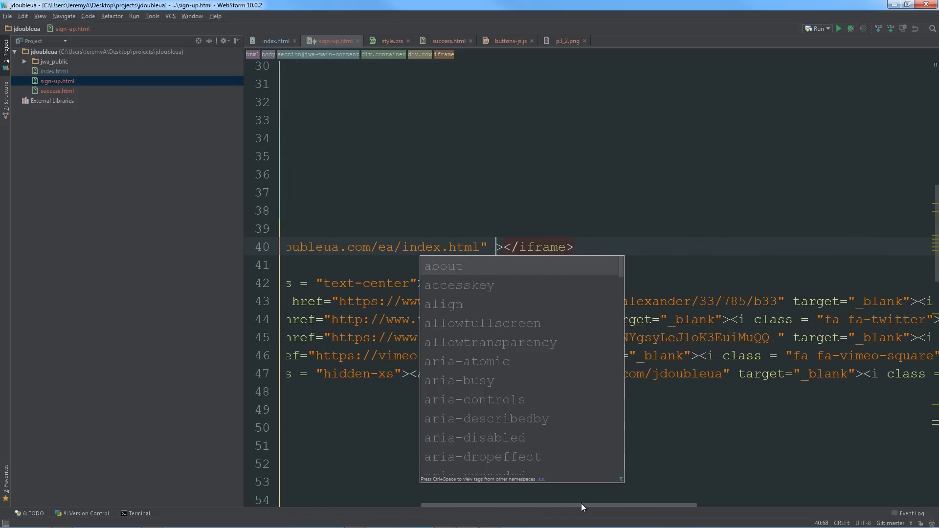
key(Escape)
text(name = "Advert")
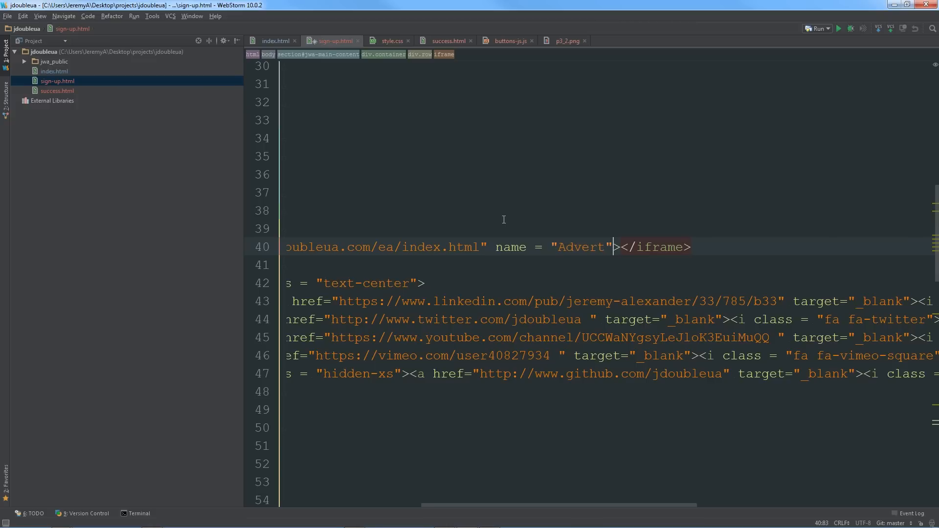
text( width )
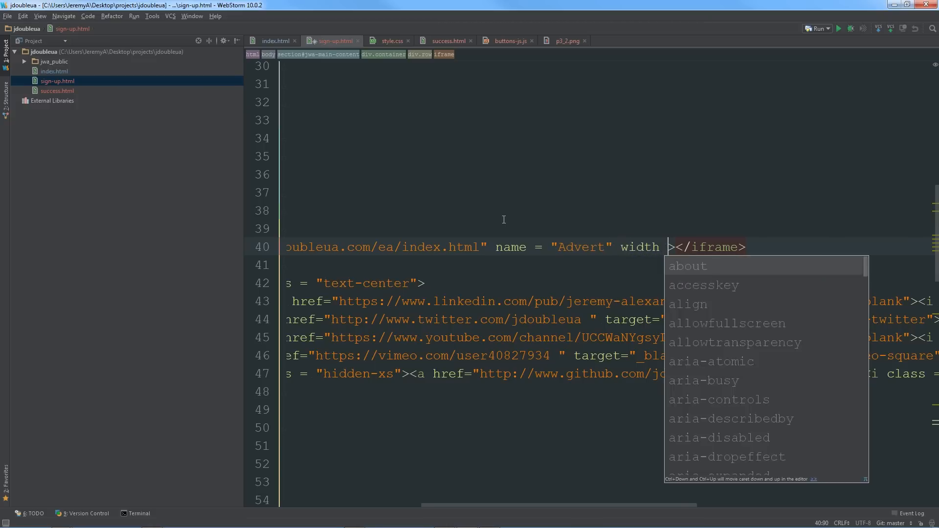
text(= "468" height = "60")
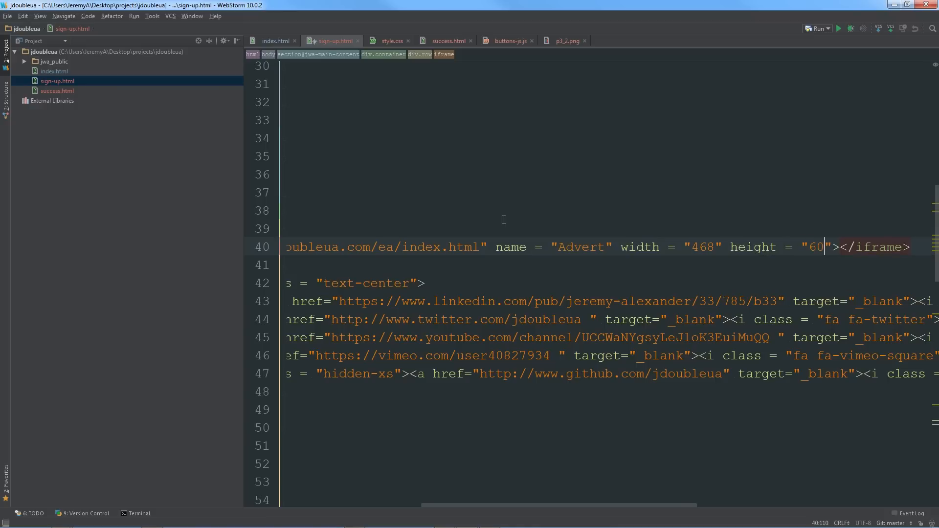
key(Left)
key(Left)
key(Left)
key(Left)
key(Left)
key(Left)
key(Left)
key(Left)
key(Left)
key(Left)
key(Left)
key(Left)
key(Left)
key(Left)
key(Left)
key(Left)
key(Left)
key(Left)
key(Left)
key(Right)
key(Right)
key(Right)
key(Right)
key(Right)
key(Right)
key(Right)
key(Right)
key(Right)
key(Right)
key(Right)
key(Right)
key(Right)
key(Right)
key(Right)
key(Right)
key(Right)
key(Right)
key(Right)
Add frameborder "0" and scrolling "no" to the iframe after its height attribute.
text(fram)
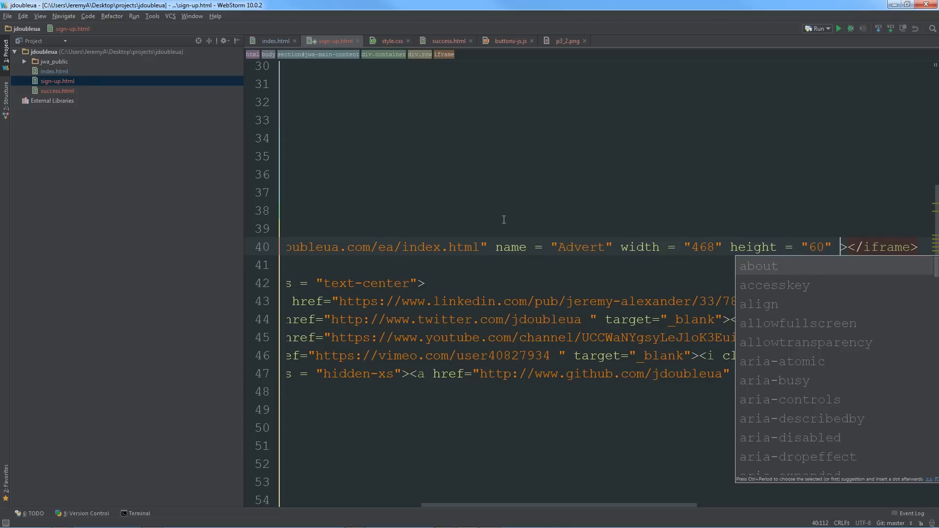
key(Return)
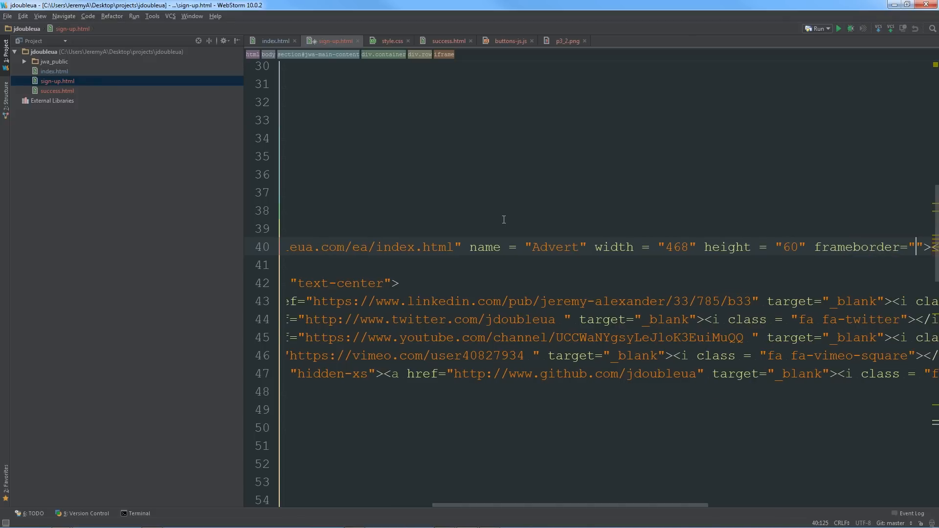
text(0)
text(" scroll)
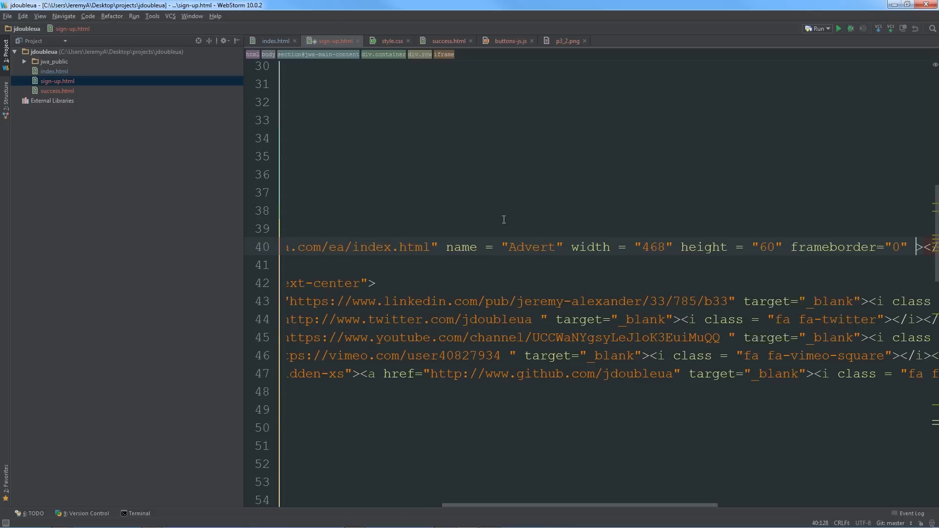
text(ing = "no)
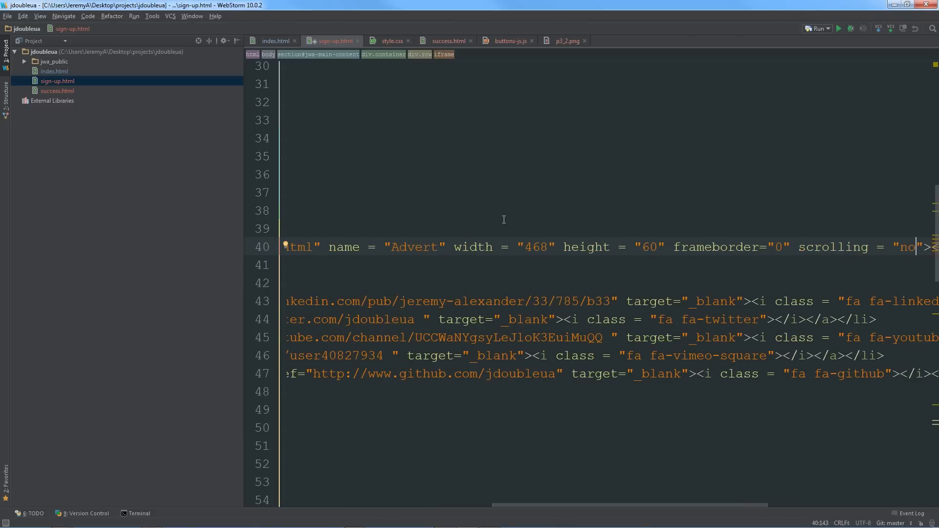
text(")
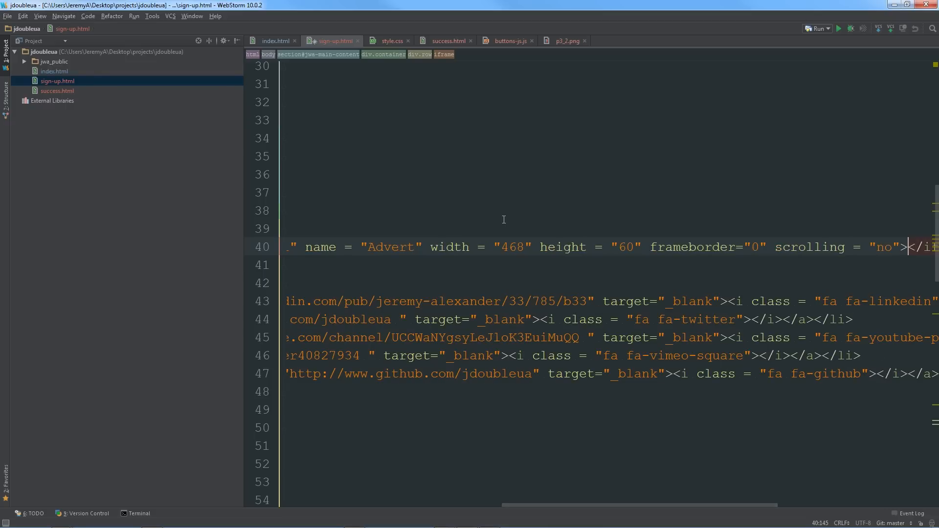
Move the closing iframe tag to its own line, leaving a blank line inside the element.
text(>)
key(Return)
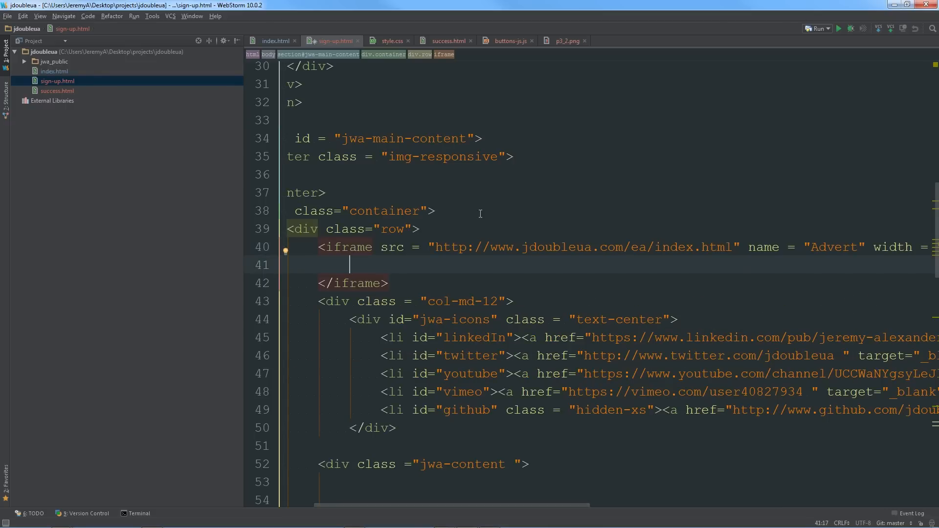
click(328, 251)
ctrl+scroll(453, 333, down, 3)
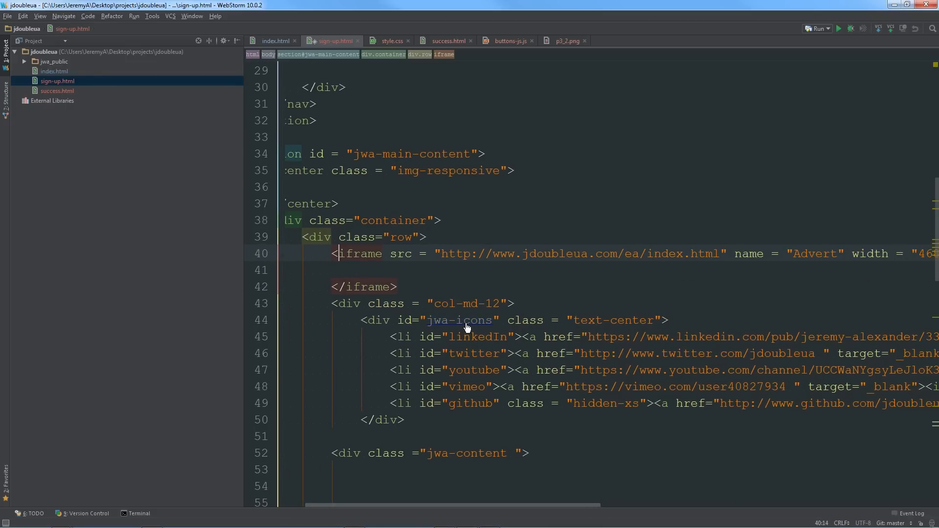
Add the fallback paragraph "Your browser does not support any iframes" inside the iframe element.
drag(476, 506, 486, 504)
click(365, 271)
text(<p>)
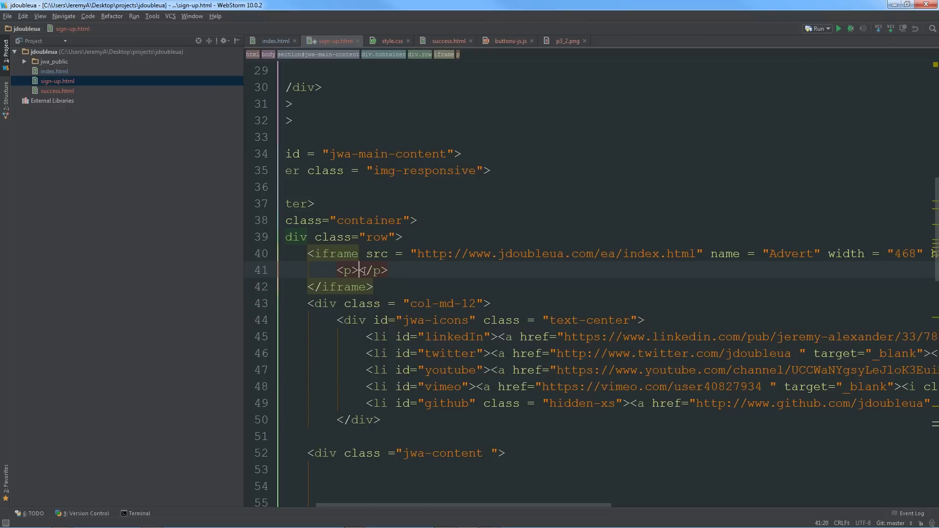
text(Your)
text( browser)
text( does not support)
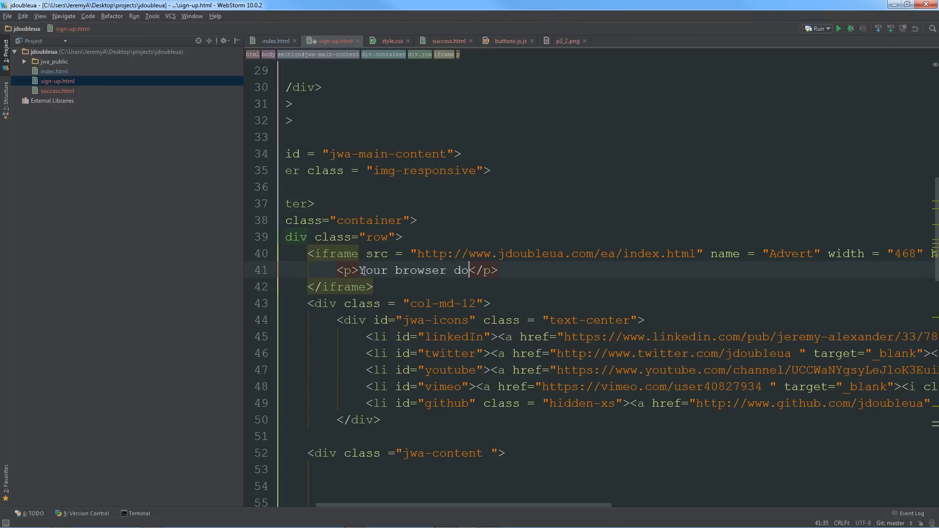
text( any ifRa)
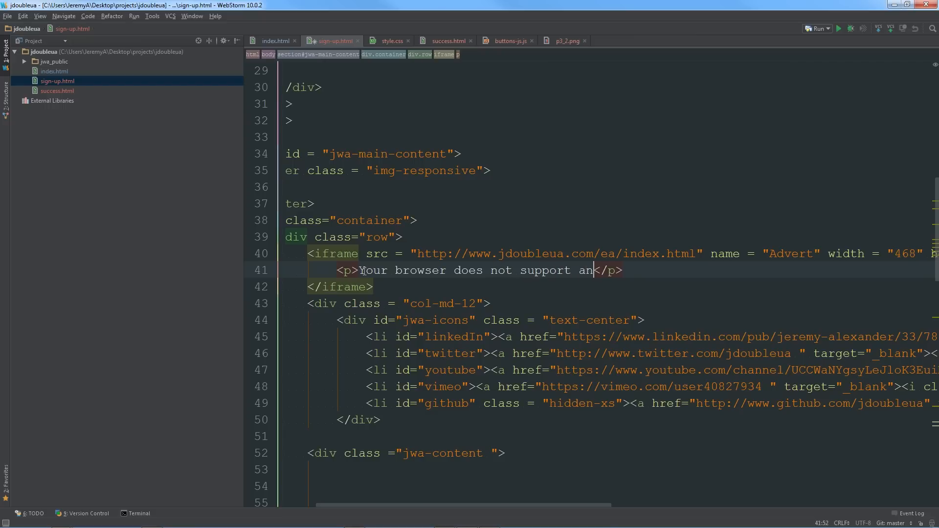
text(m)
key(BackSpace)
key(BackSpace)
key(BackSpace)
text(rames)
click(373, 270)
Preview sign-up.html in a maximized Chrome window to check the banner's placement, and close the browser.
click(754, 127)
click(869, 77)
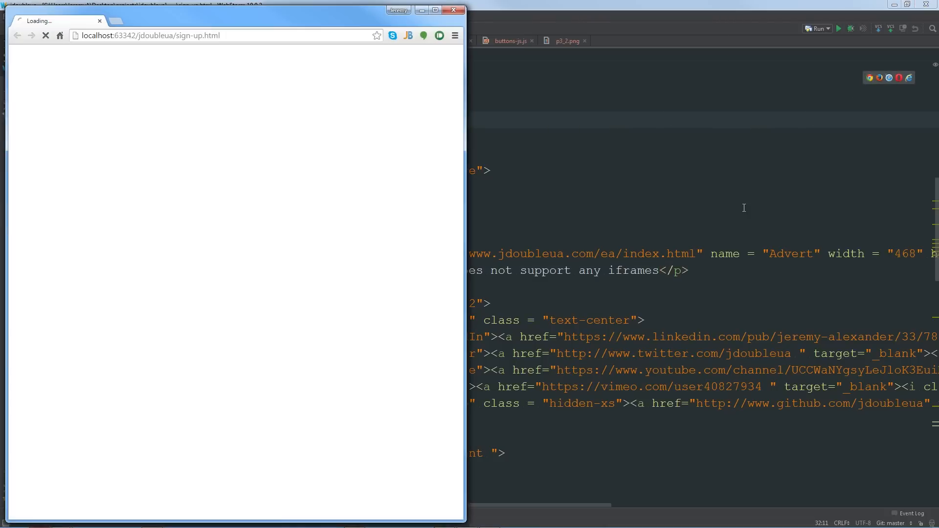
double_click(267, 16)
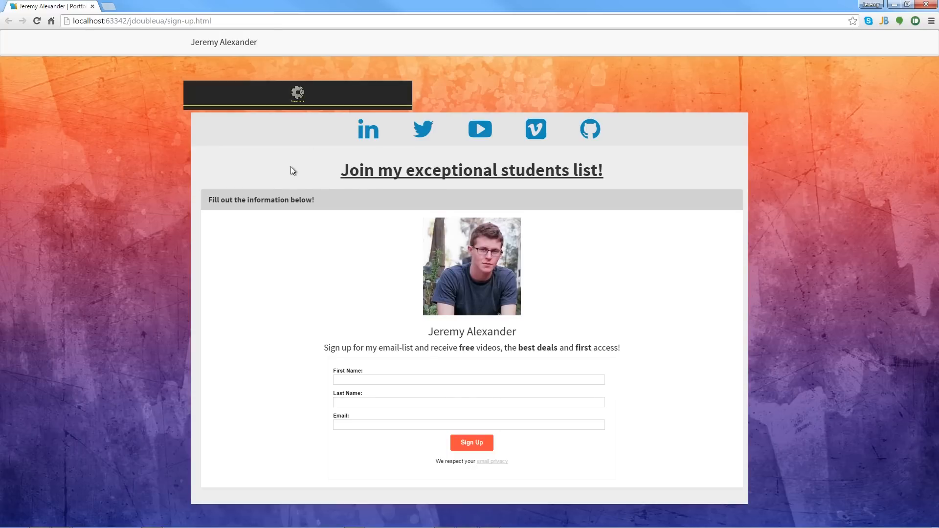
click(926, 4)
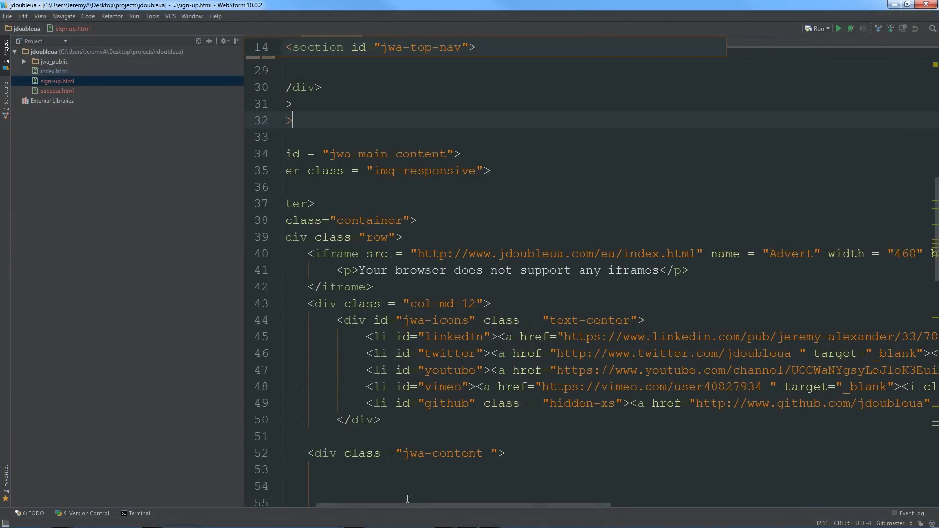
Insert a center element directly under the opening row div, with its closing tag on a separate line.
scroll(407, 499, left, 2)
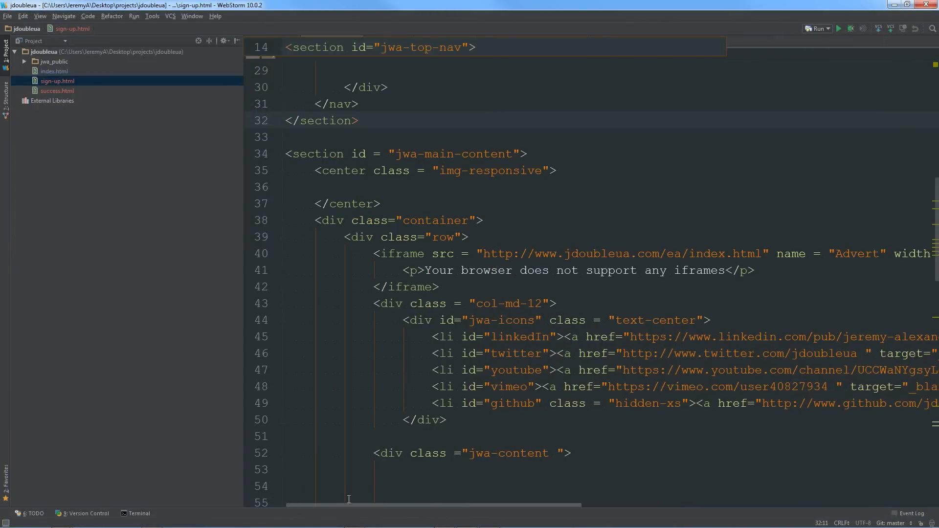
click(466, 284)
click(523, 237)
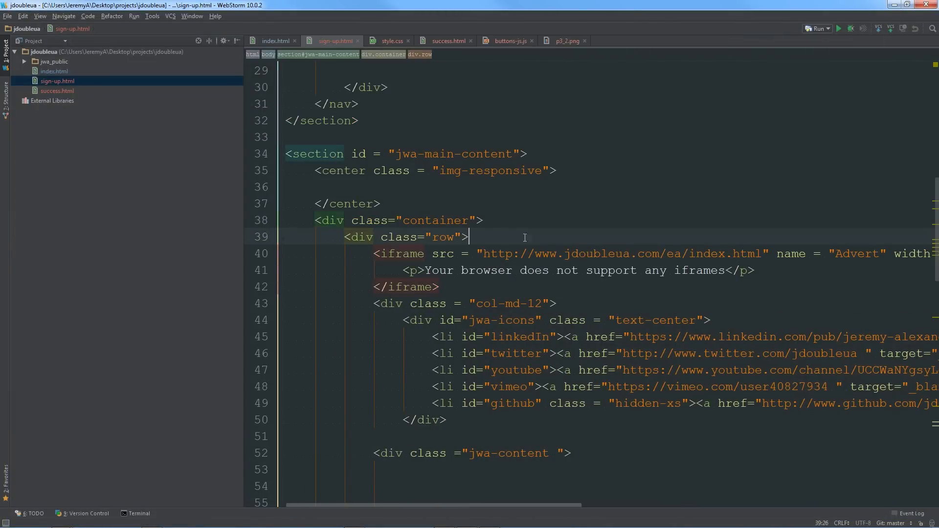
key(Return)
text(<ce)
key(Return)
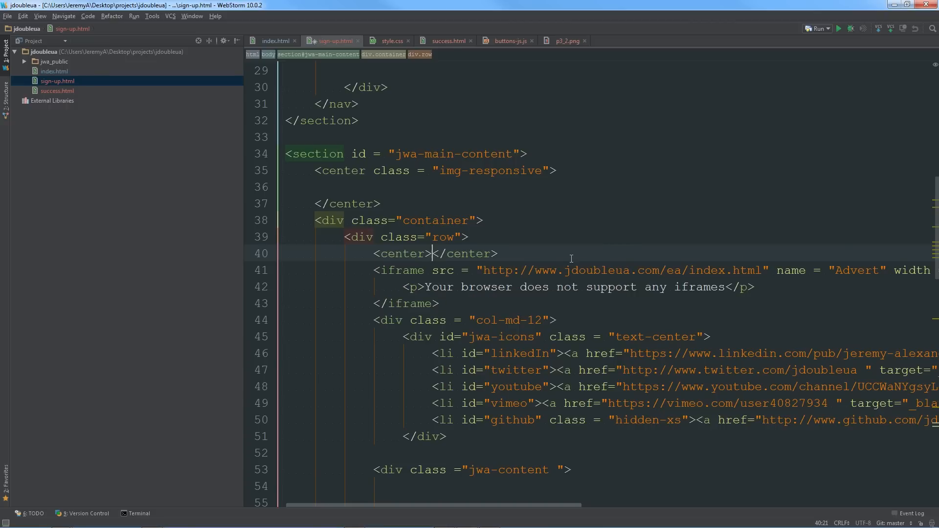
text(>)
key(Return)
Move the whole iframe block, including its fallback paragraph, inside the new center element.
drag(459, 338, 337, 303)
key(ctrl+c)
key(BackSpace)
key(ctrl+v)
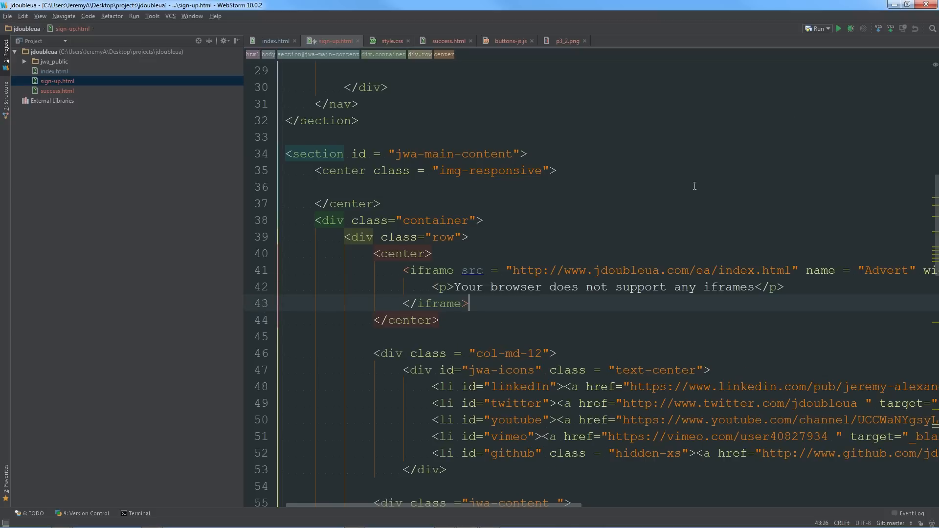
Preview sign-up.html in a maximized Chrome window and start the game from the "Click here for money!" banner.
click(870, 78)
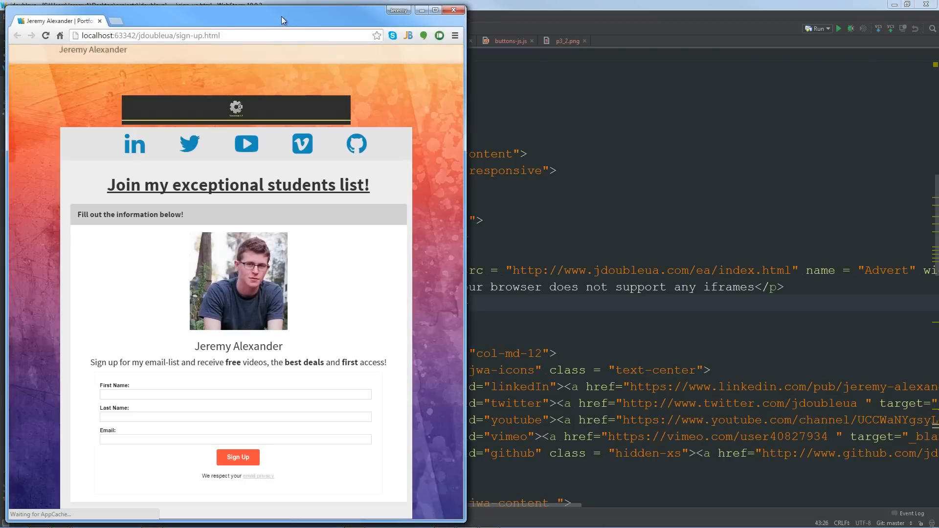
double_click(280, 17)
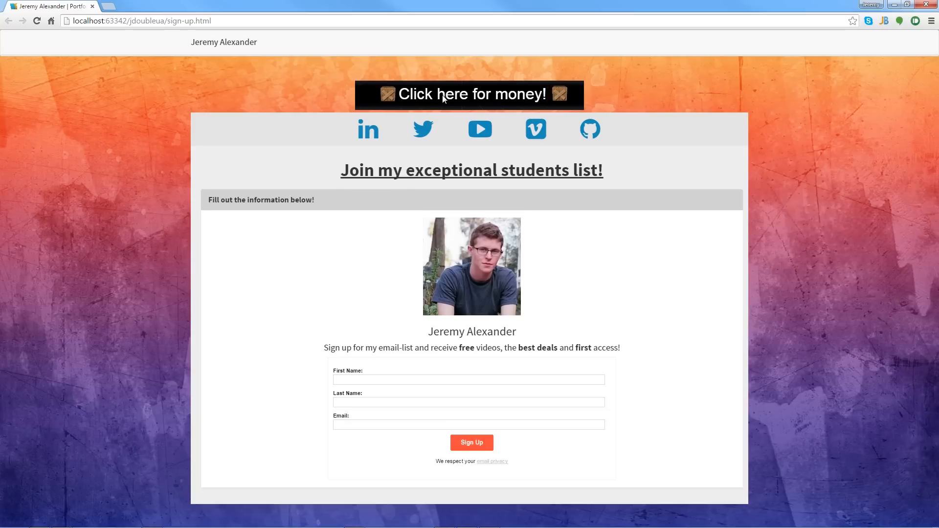
click(458, 93)
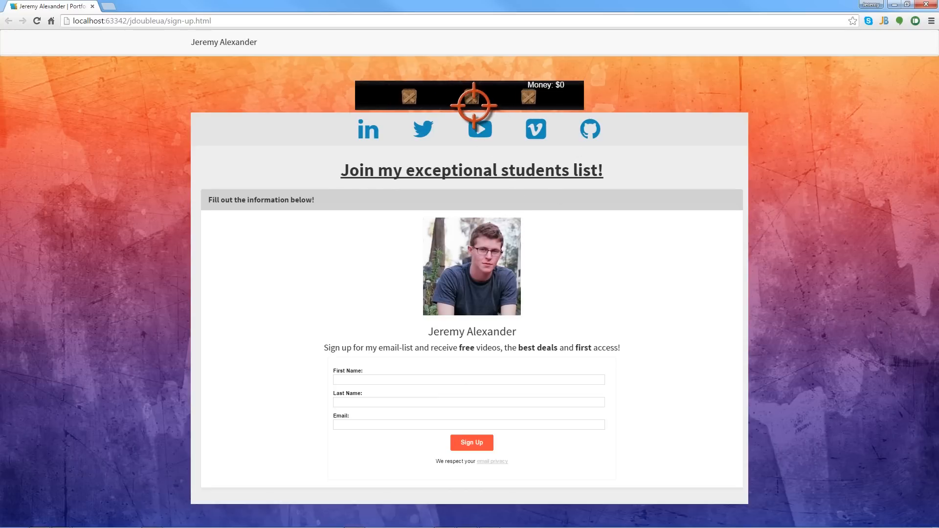
Leave the browser and WebStorm for the ExportedAdverts folder, and point out all exported files and the index file.
key(alt+Tab)
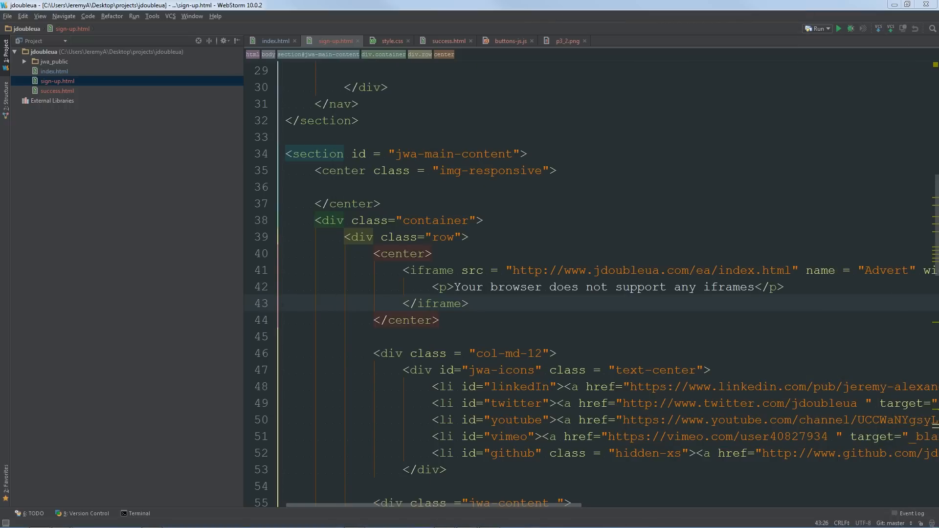
click(894, 5)
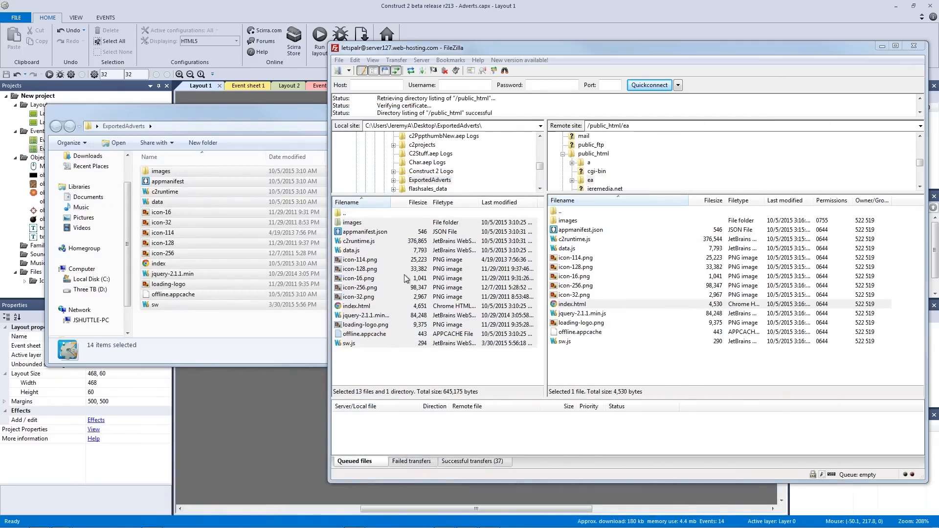
click(256, 348)
drag(275, 321, 148, 168)
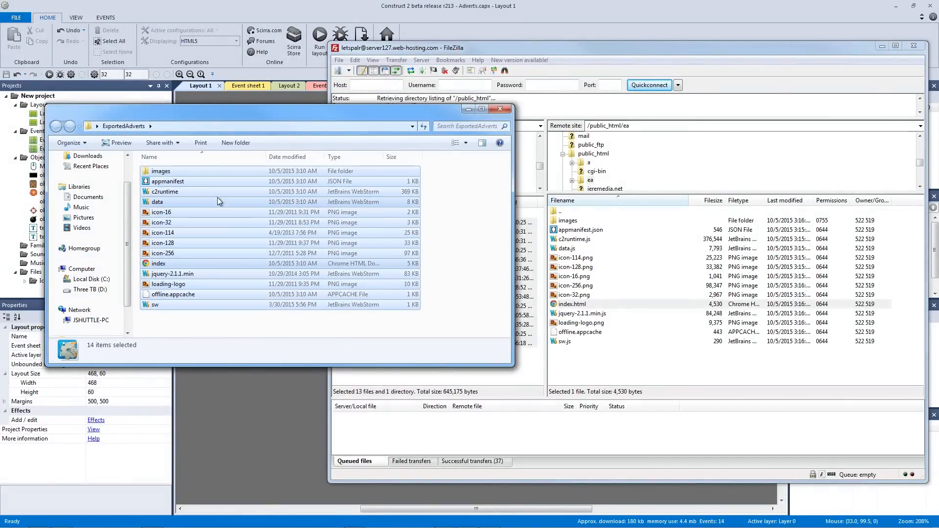
click(249, 315)
click(197, 264)
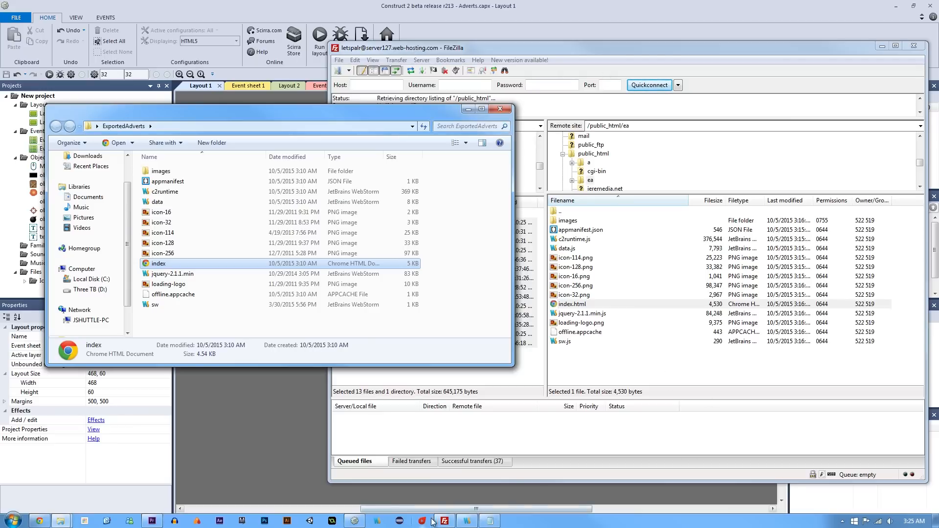
Switch back to WebStorm and highlight the URL in the iframe's src attribute.
click(468, 525)
drag(513, 270, 791, 271)
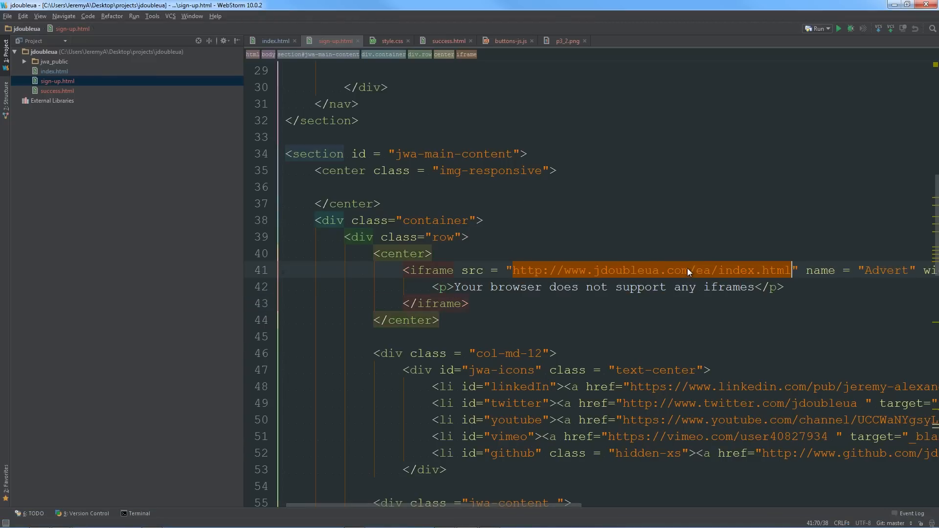
click(704, 270)
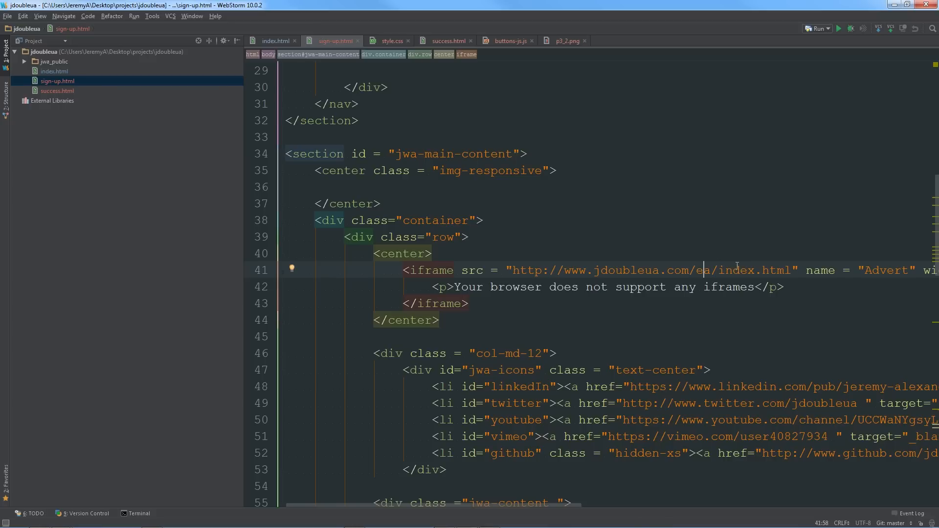
Switch to Chrome and play the embedded banner game on the sign-up page by shooting its moving crates.
drag(938, 98, 527, 57)
double_click(527, 57)
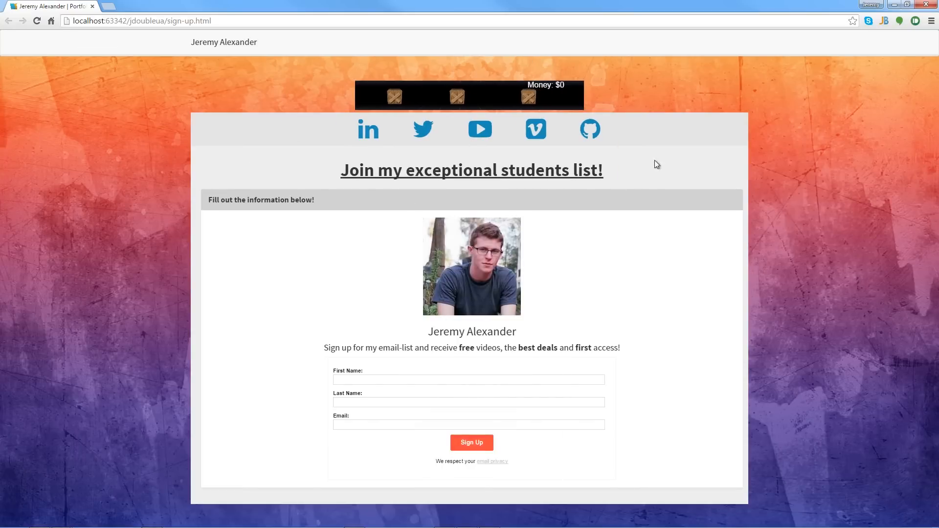
click(465, 96)
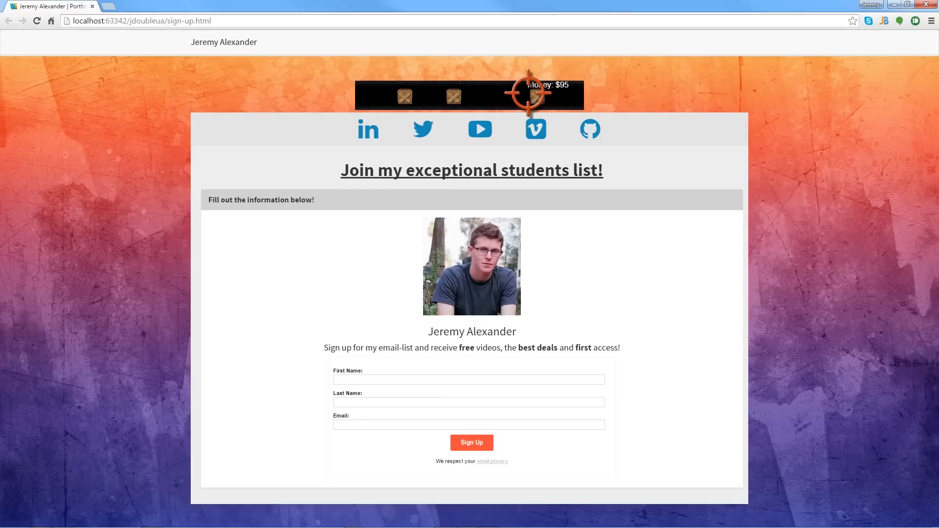
click(457, 95)
click(446, 96)
click(450, 97)
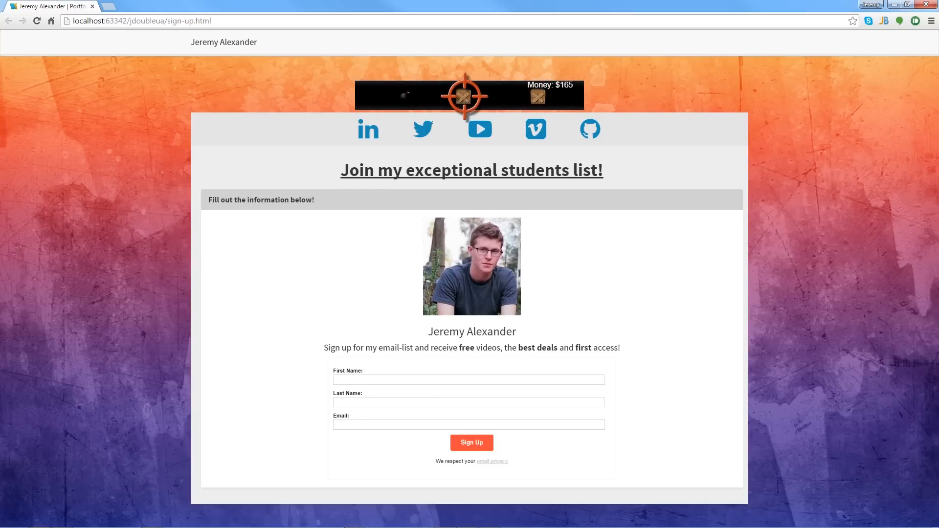
click(459, 98)
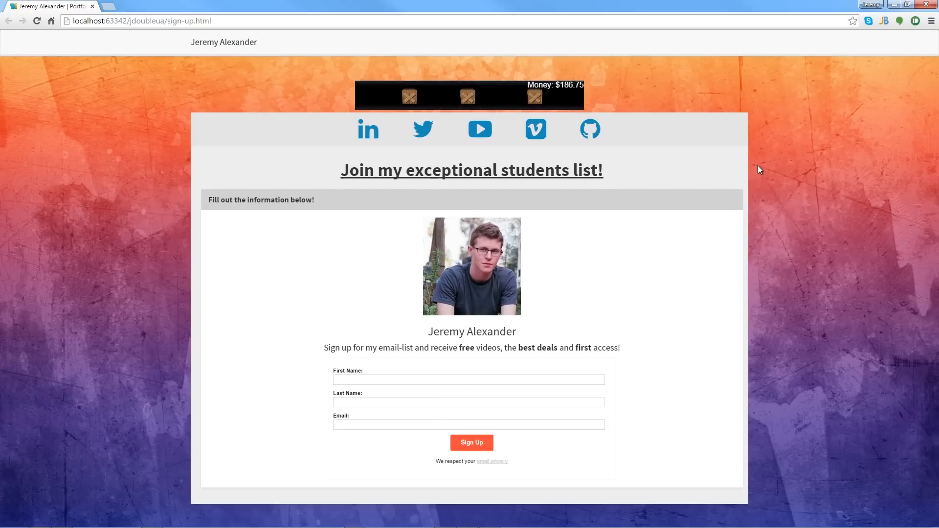
drag(938, 141, 938, 167)
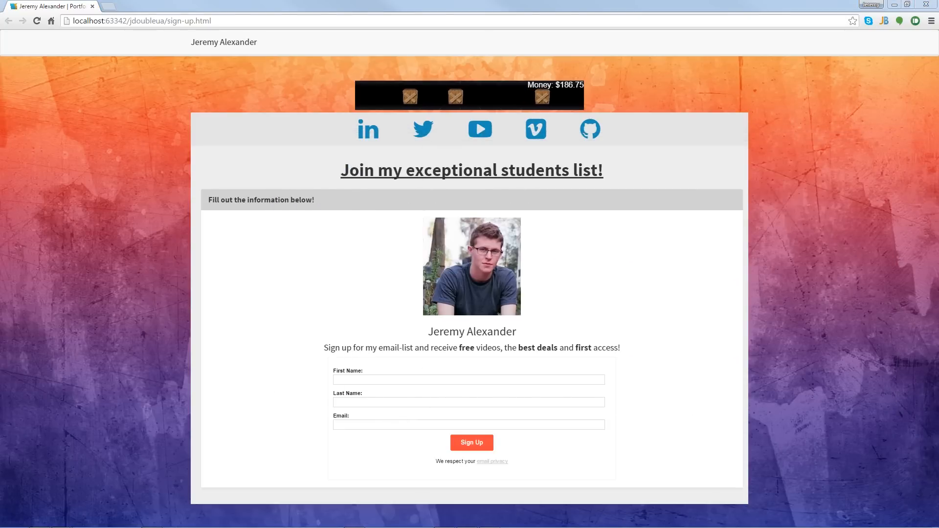
click(465, 97)
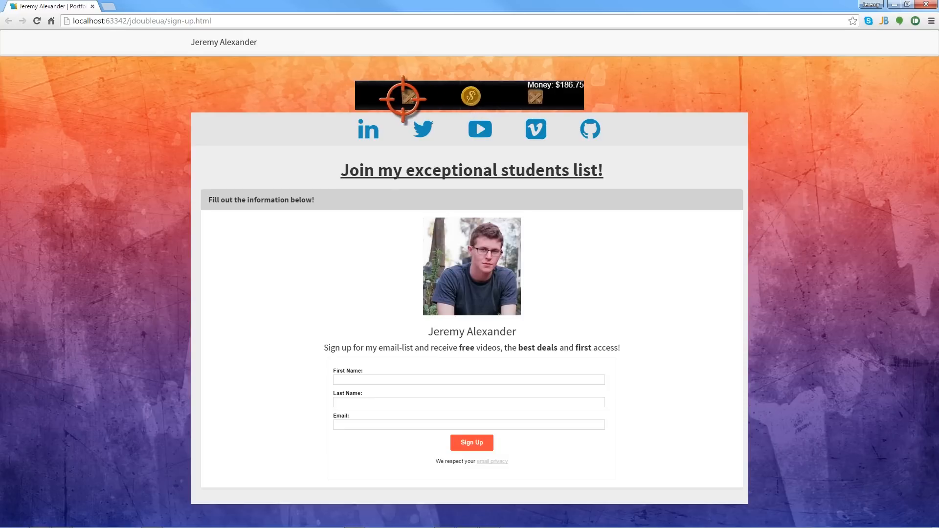
click(471, 98)
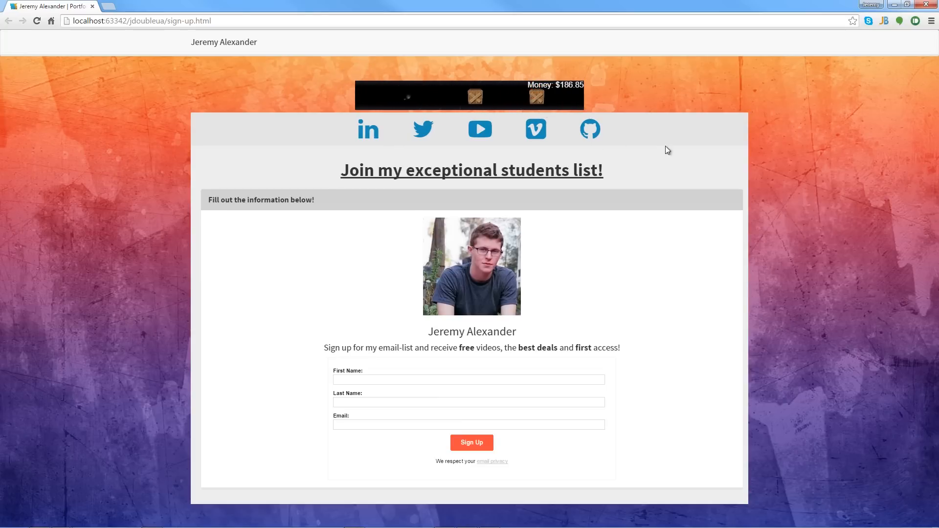
Return to Layout 1 in Construct 2, minimizing WebStorm, the ExportedAdverts folder and FileZilla.
key(alt+Tab)
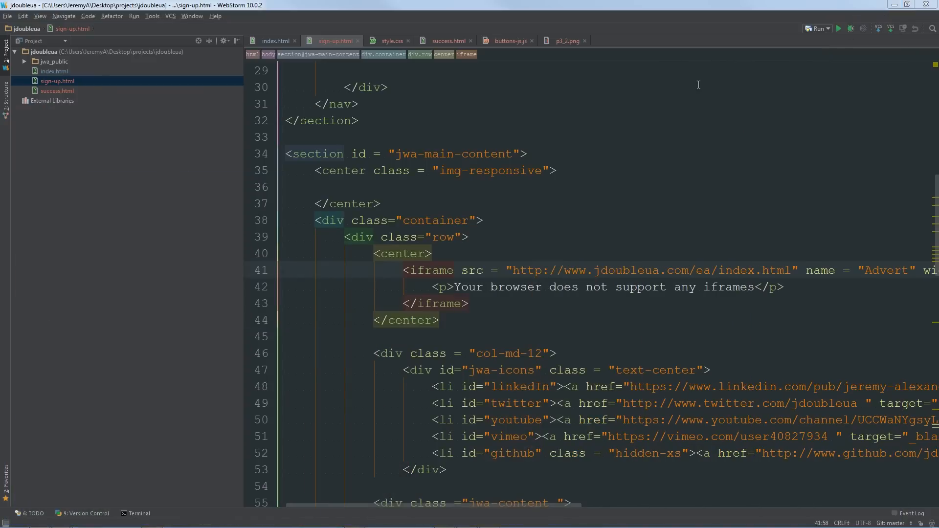
click(894, 6)
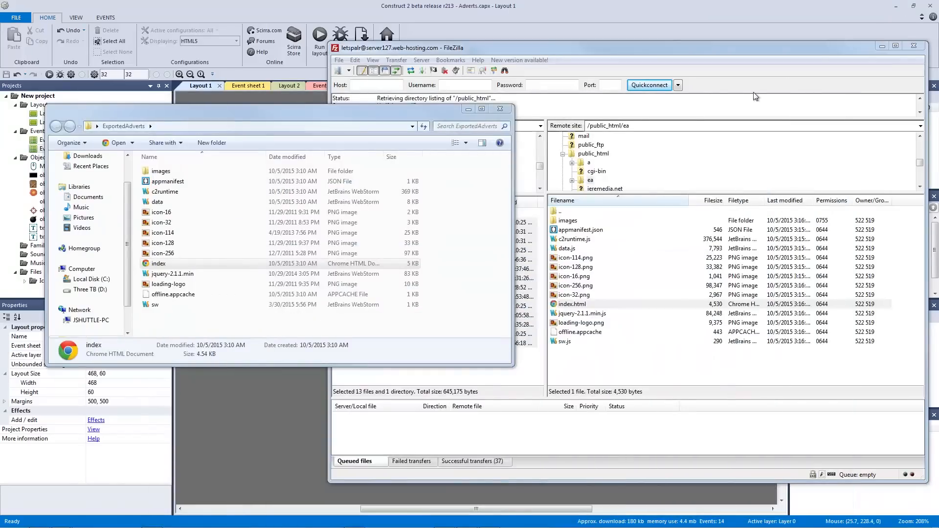
click(469, 108)
click(470, 48)
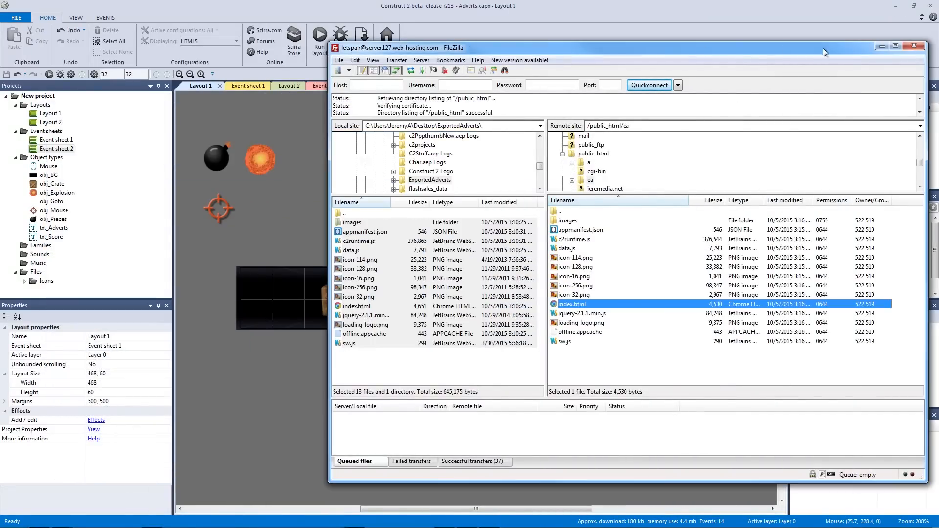
click(883, 47)
ctrl+scroll(533, 157, down, 2)
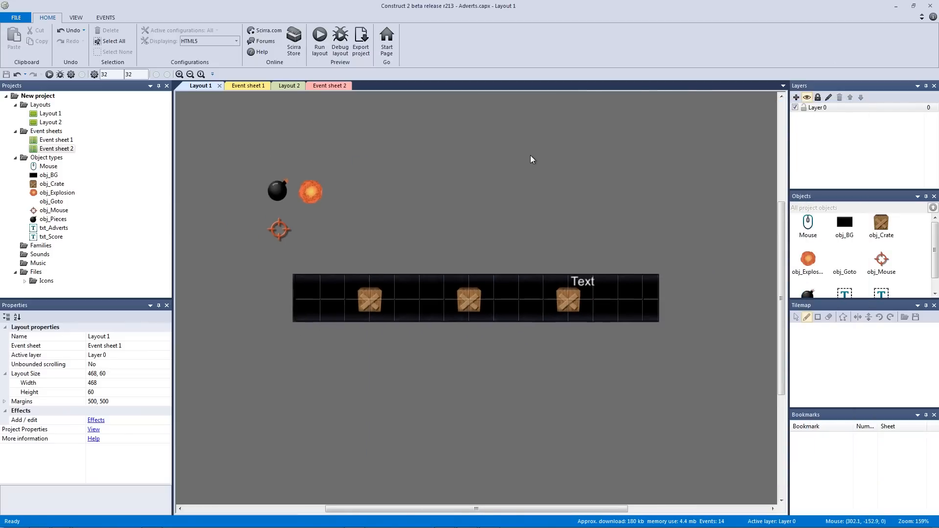